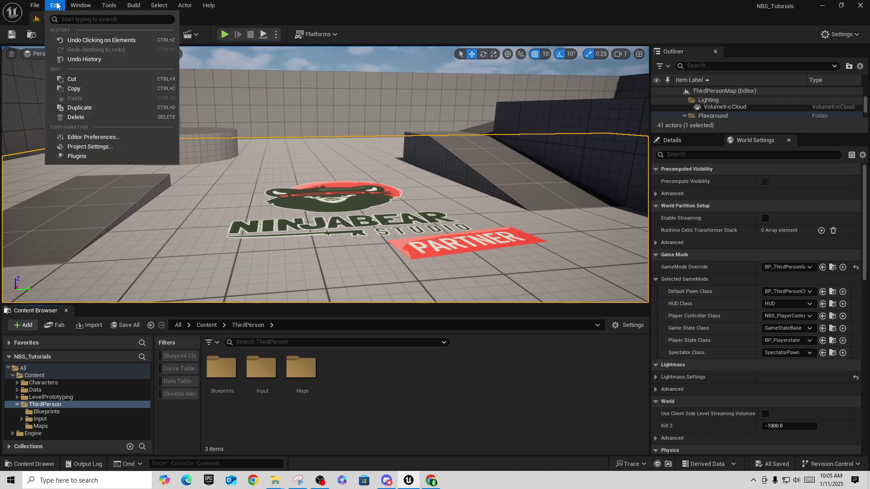
Filter plugins by 'ninja' and confirm Ninja Input 4.8.18, Ninja Combat 3.0.0 and Ninja GAS 1.2.0 are enabled.
click(77, 157)
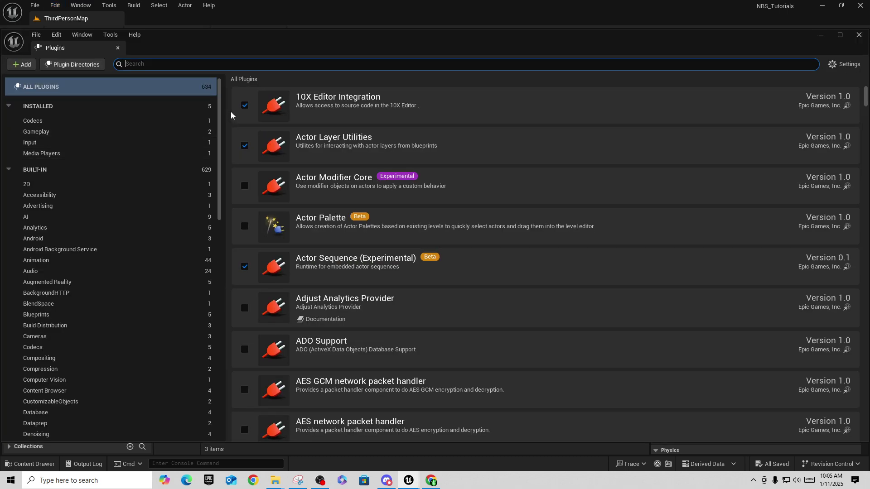
text(ninja)
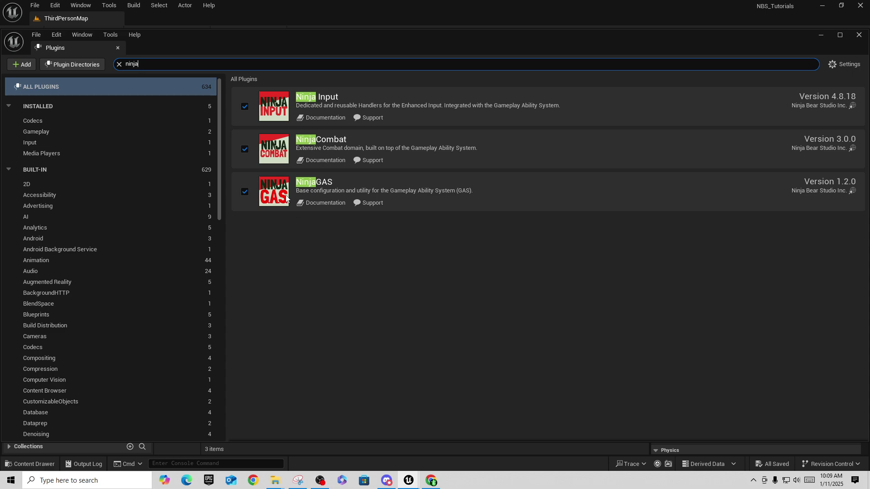
click(859, 35)
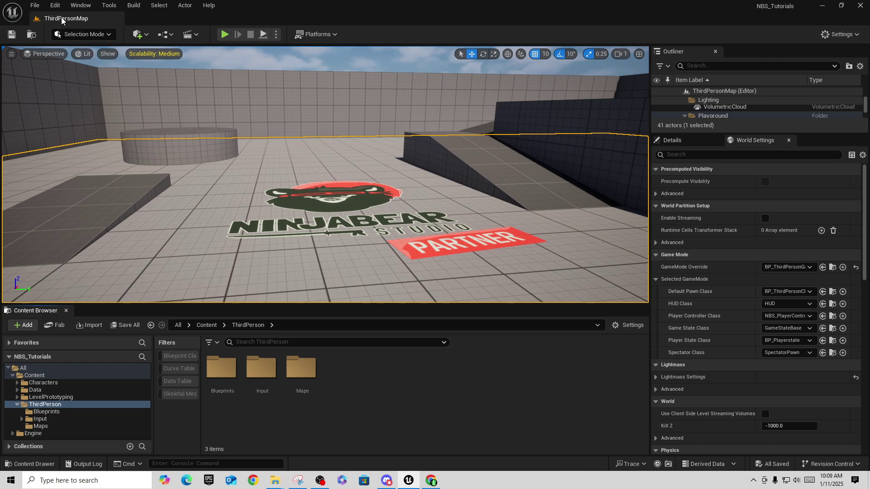
Inspect Asset Manager entry Index [2]: AbilityBundleData, base class NinjaGASDataAsset, directory /Game/Data/Abilities.
click(55, 5)
click(81, 148)
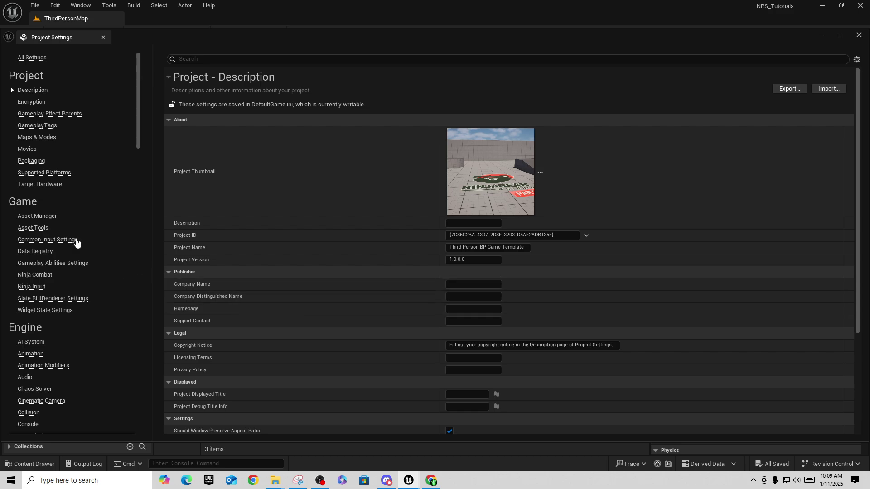
click(41, 217)
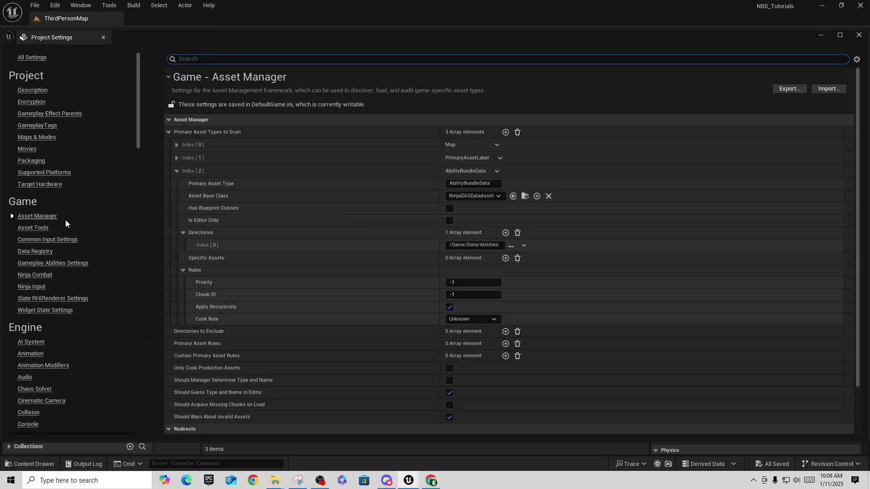
click(178, 171)
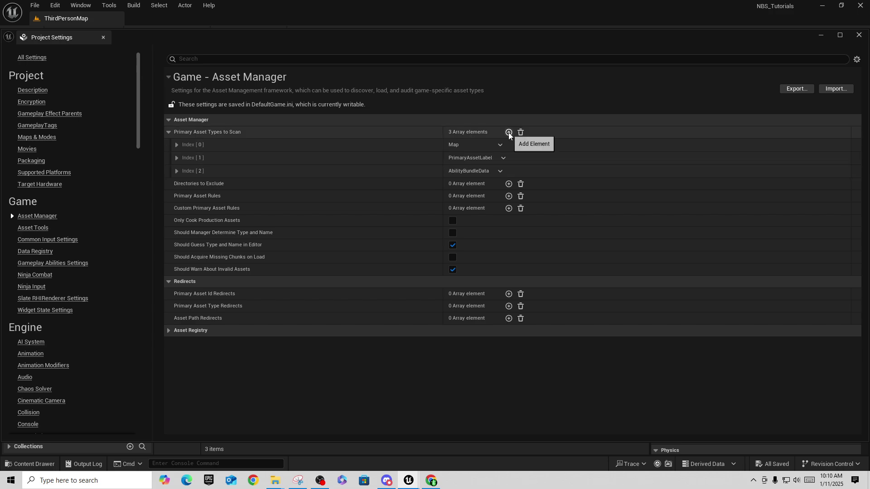
click(176, 172)
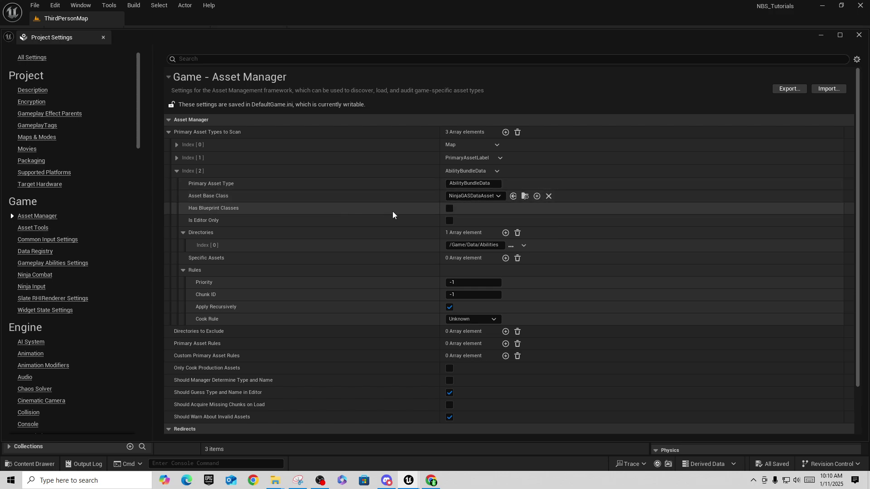
click(497, 196)
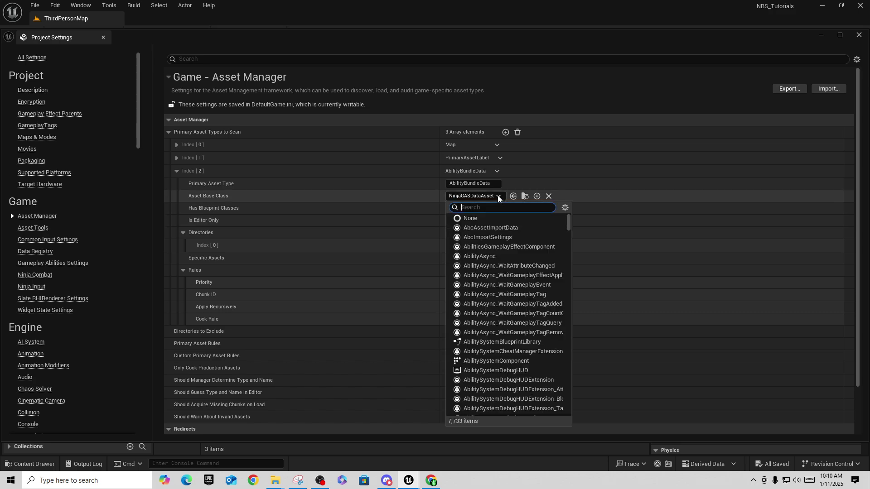
click(497, 196)
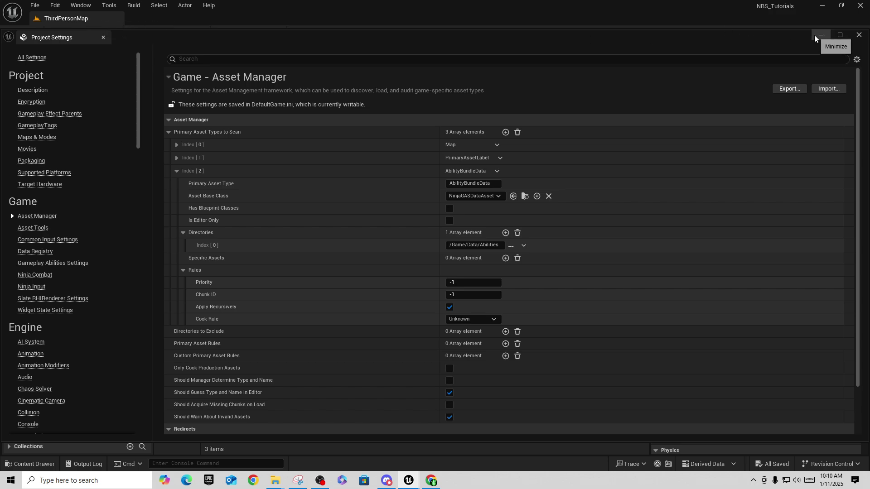
Close Project Settings and browse to Data > Abilities, showing Abilities_Player and TB_Attributes_Player.
click(859, 35)
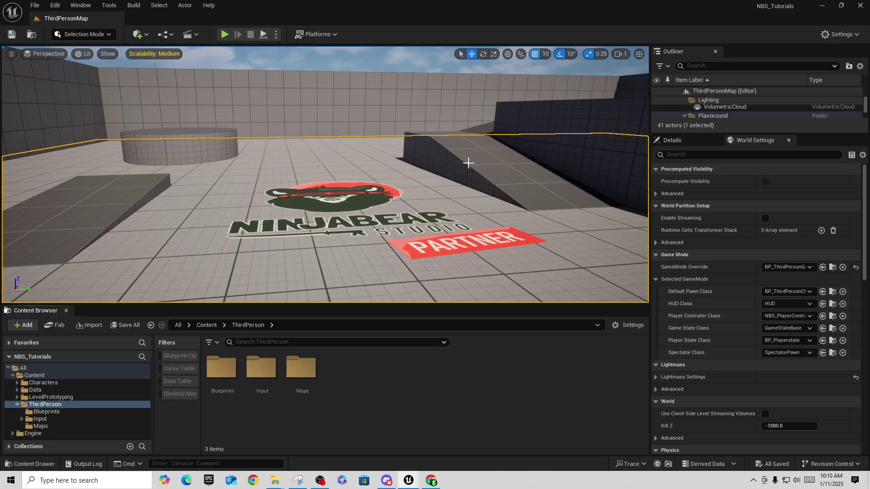
click(17, 404)
click(25, 391)
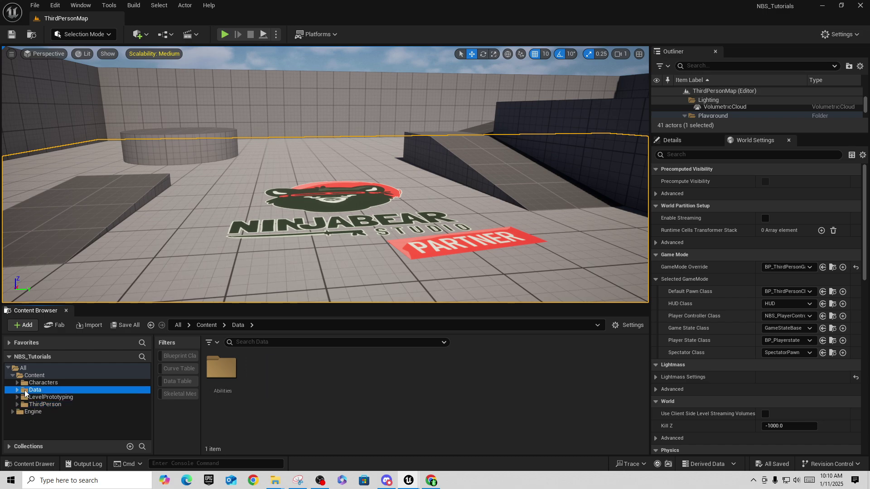
right_click(25, 393)
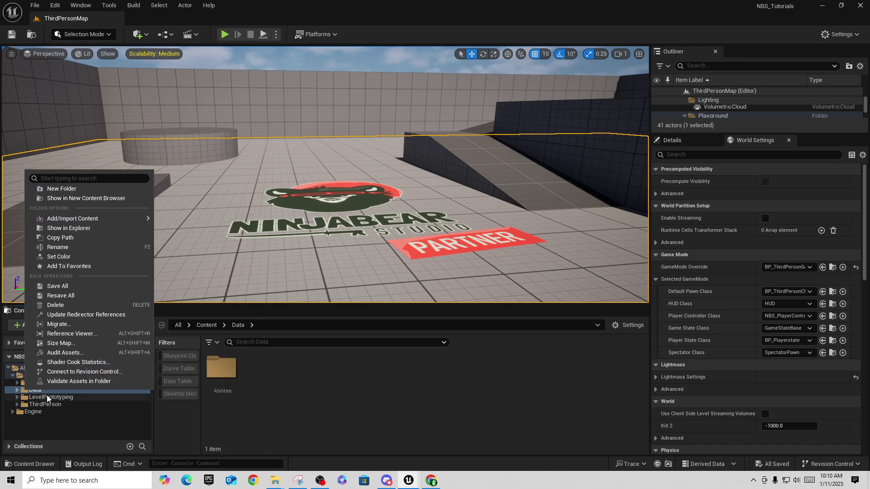
click(17, 390)
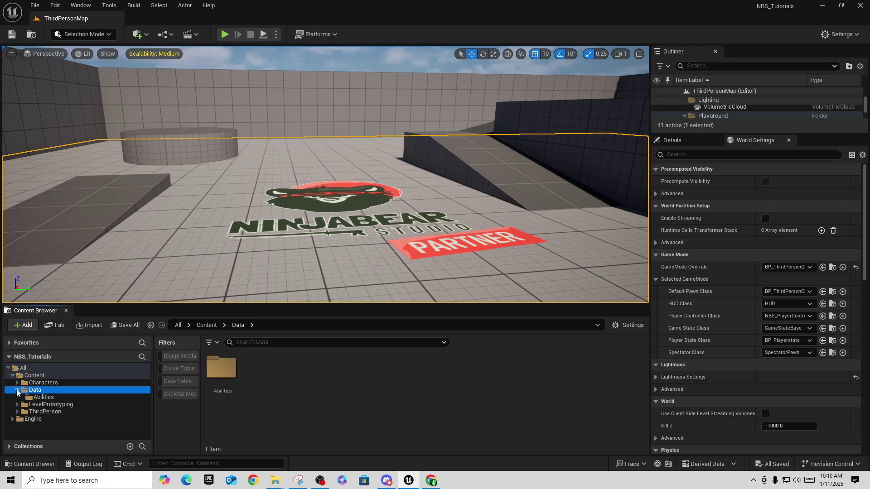
click(41, 398)
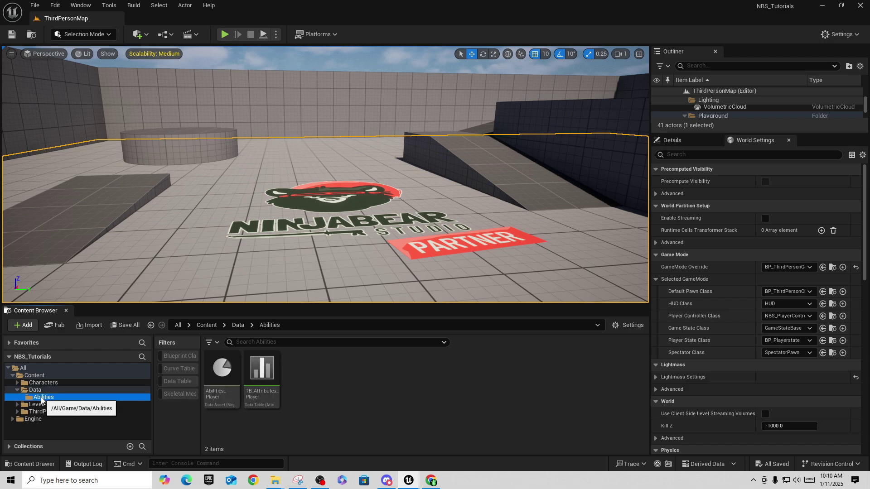
click(324, 405)
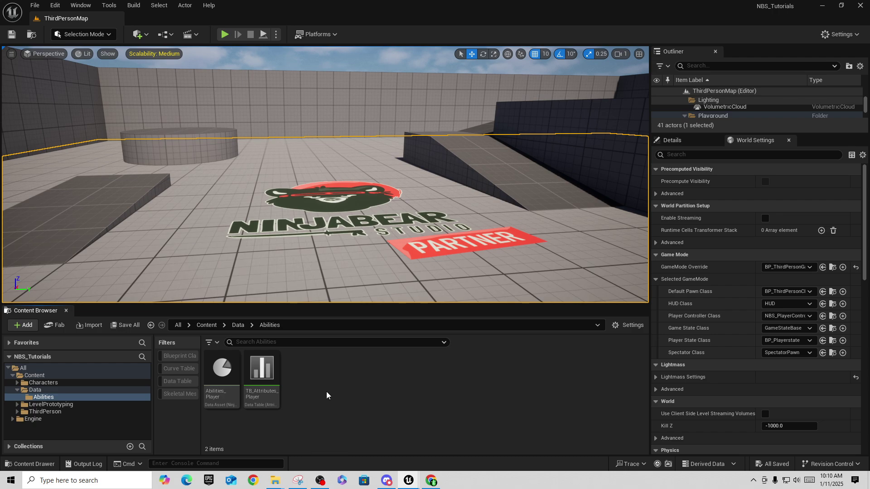
click(59, 5)
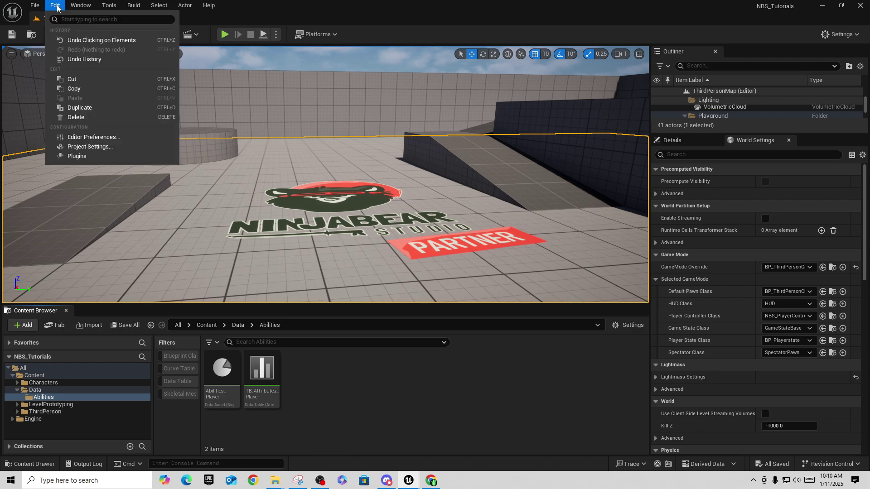
Change the Index [2] AbilityBundleData Cook Rule from Unknown to Always Cook.
click(91, 147)
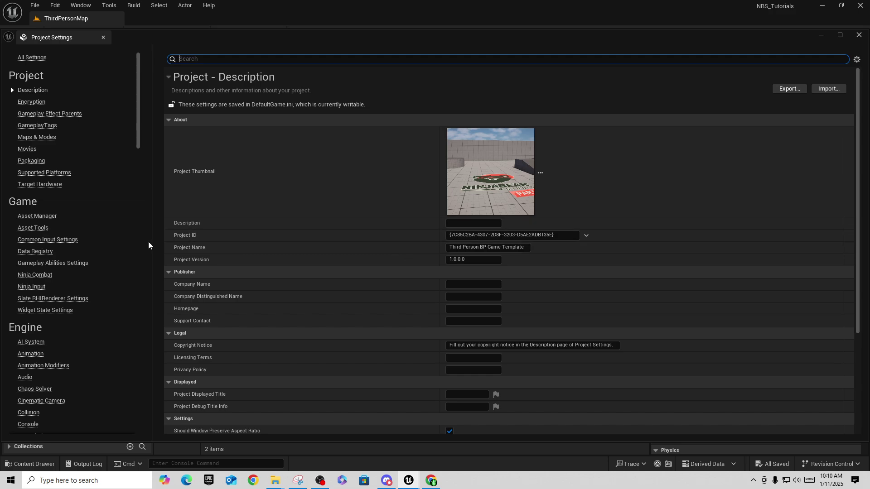
click(45, 216)
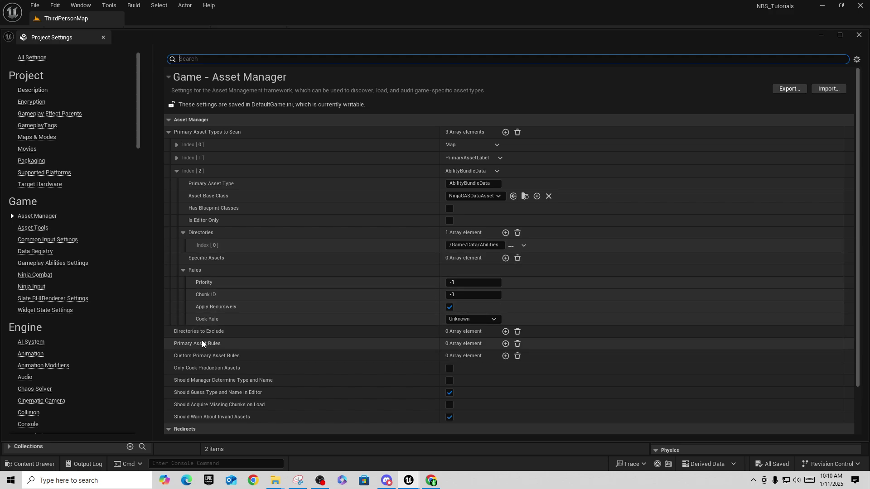
click(493, 320)
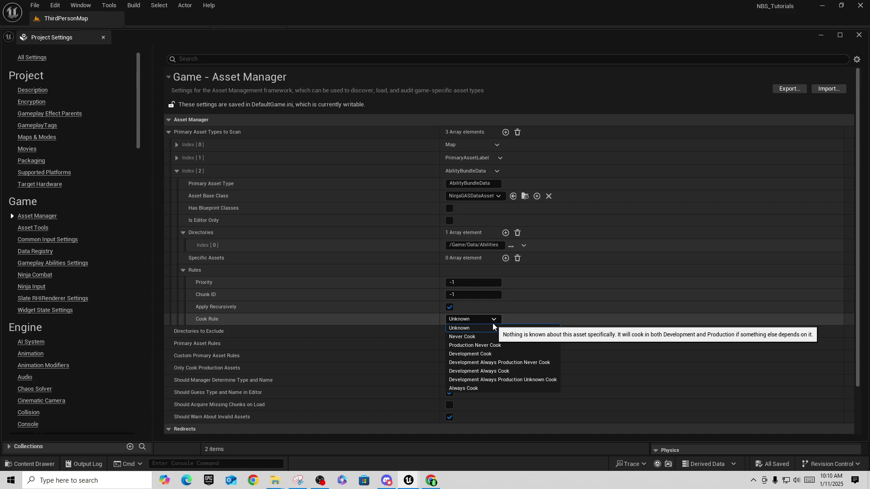
click(482, 388)
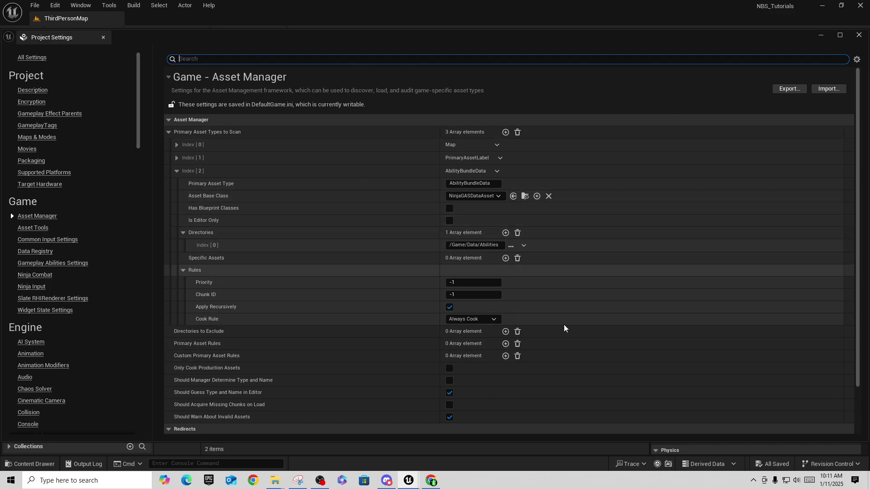
click(854, 40)
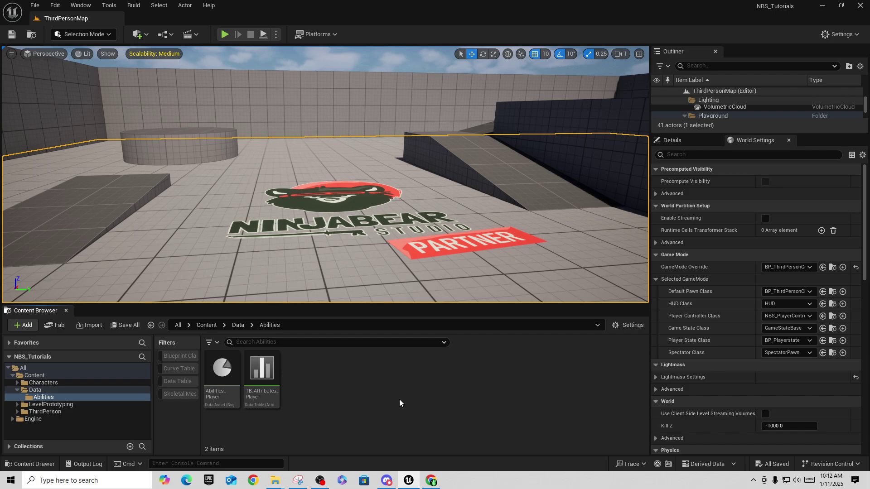
Switch to Chrome and scroll through the Ninja Combat Fab listing.
click(430, 480)
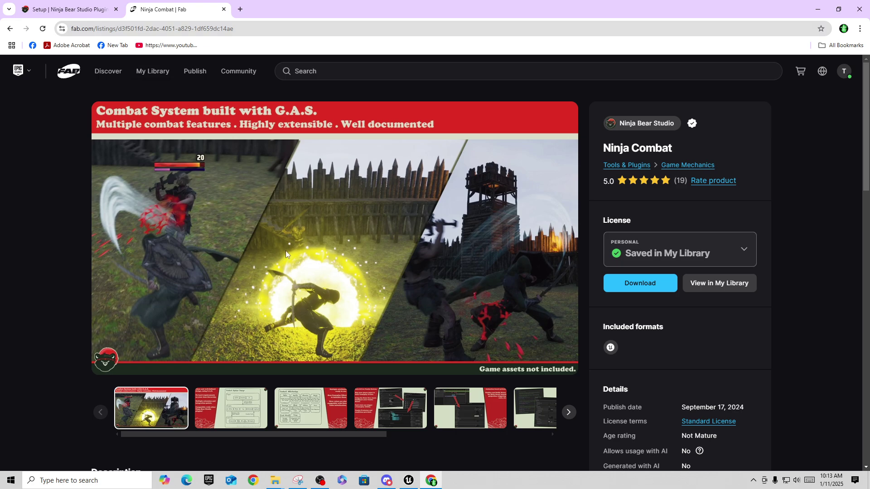
scroll(290, 247, down, 1)
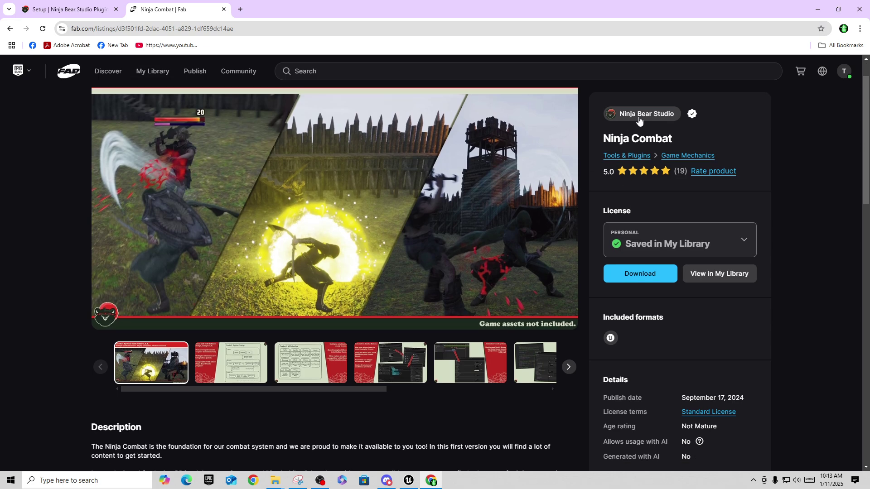
scroll(271, 290, down, 1)
scroll(272, 290, down, 5)
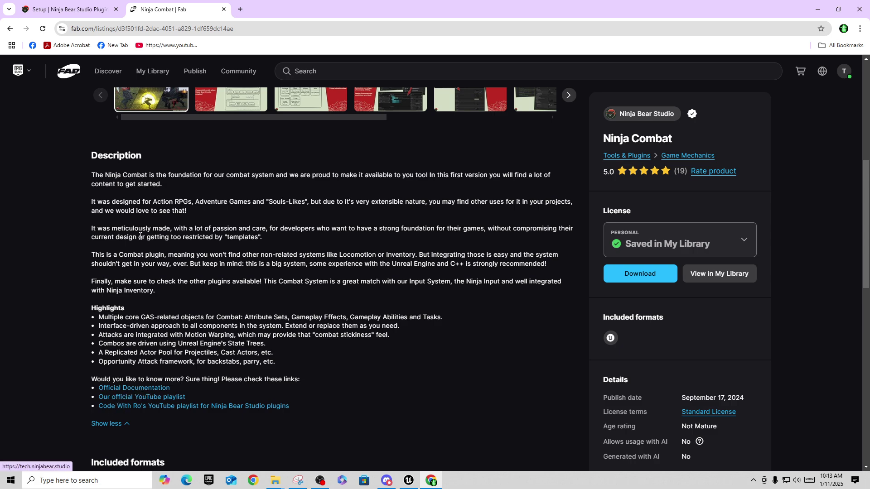
Copy the Ability System Globals block from the setup docs' Ability System section.
click(54, 13)
scroll(86, 344, up, 1)
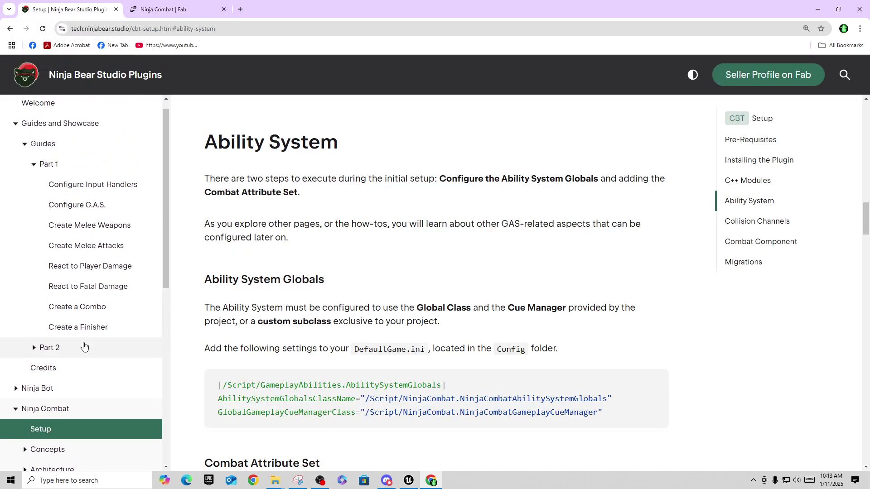
scroll(104, 353, down, 3)
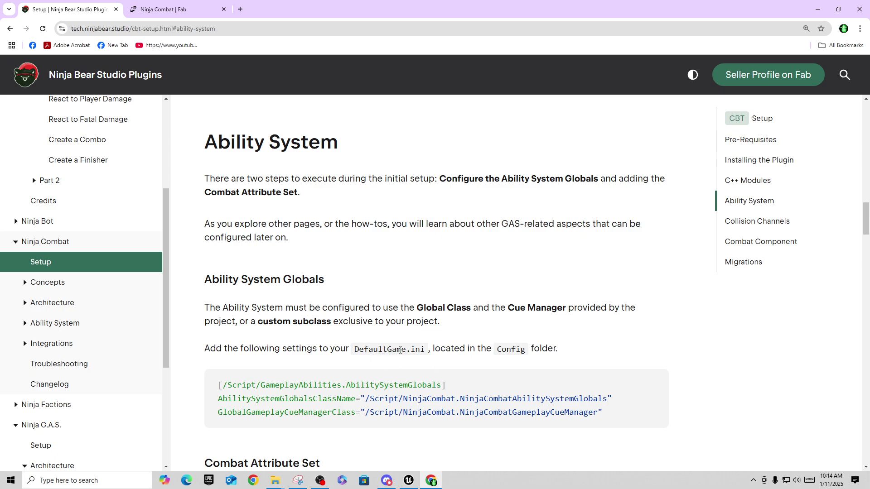
scroll(496, 340, down, 3)
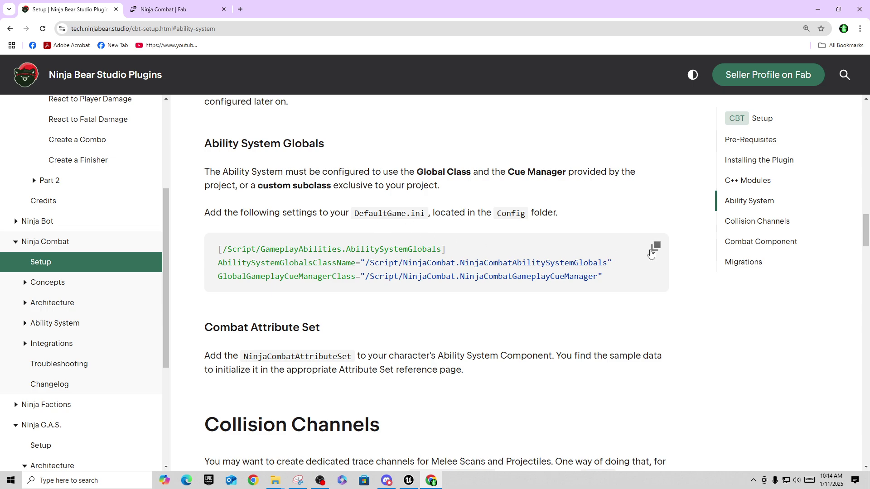
click(656, 248)
Show the Content folder in Explorer and navigate to NBS_Tutorials > Config.
click(410, 482)
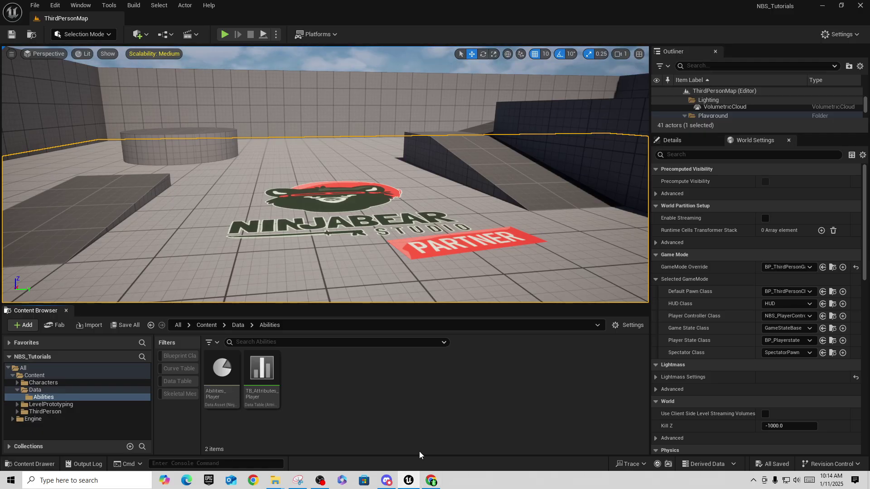
right_click(35, 375)
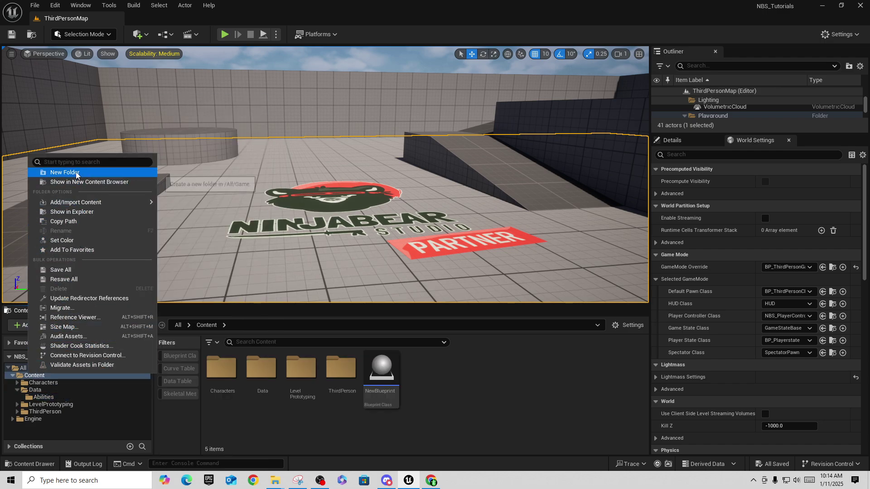
click(76, 212)
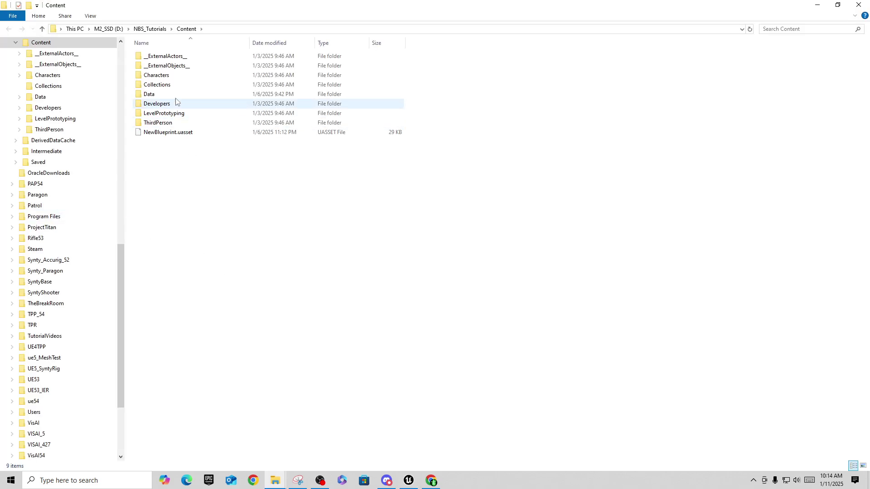
click(150, 29)
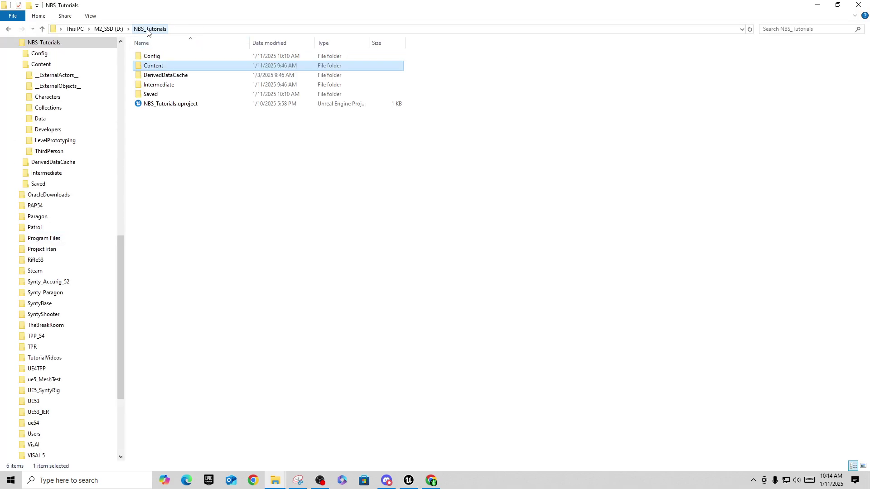
click(156, 57)
double_click(152, 57)
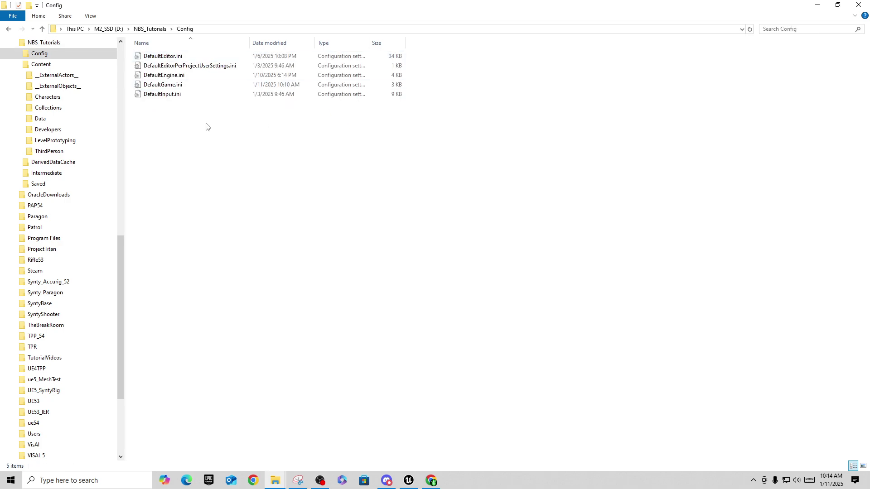
Review DefaultGame.ini in Notepad, then close it.
double_click(167, 86)
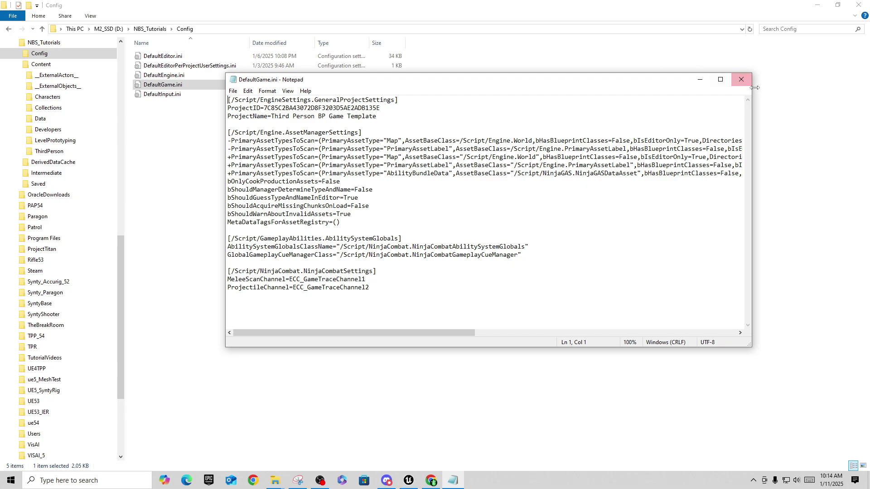
click(742, 79)
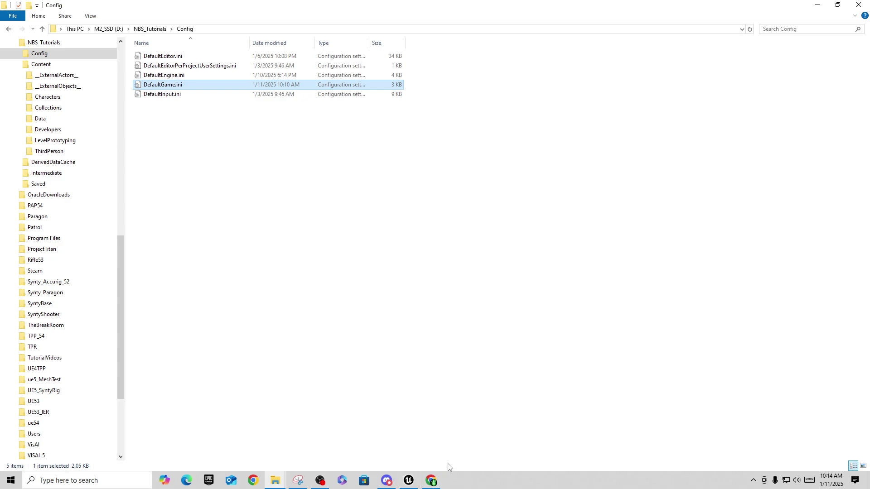
click(431, 480)
Copy the Collision Channels block from the docs and return to the Config folder.
scroll(455, 388, down, 5)
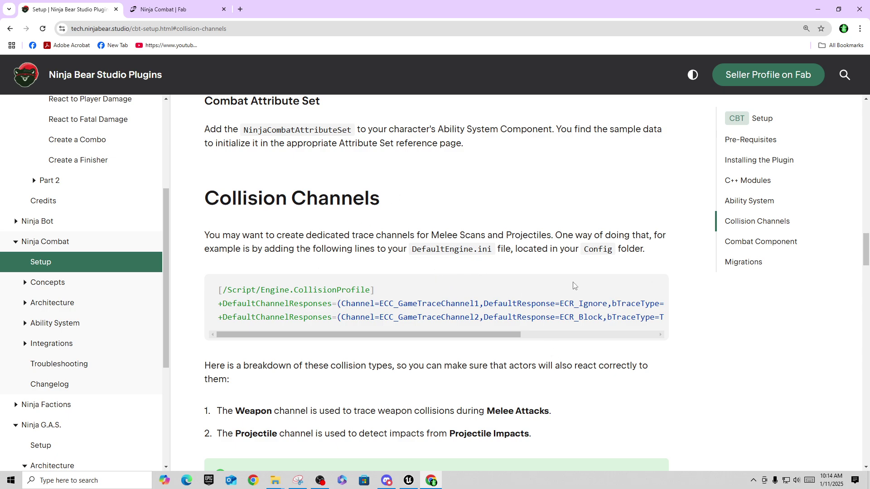
click(655, 290)
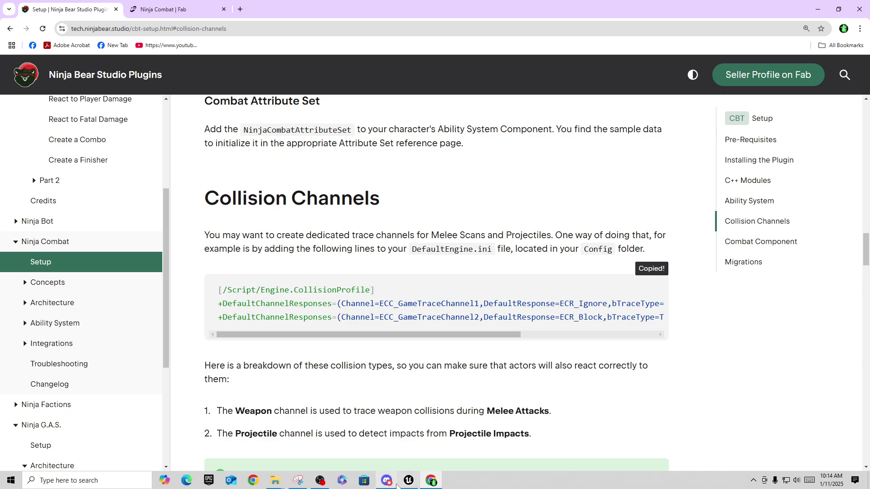
click(276, 481)
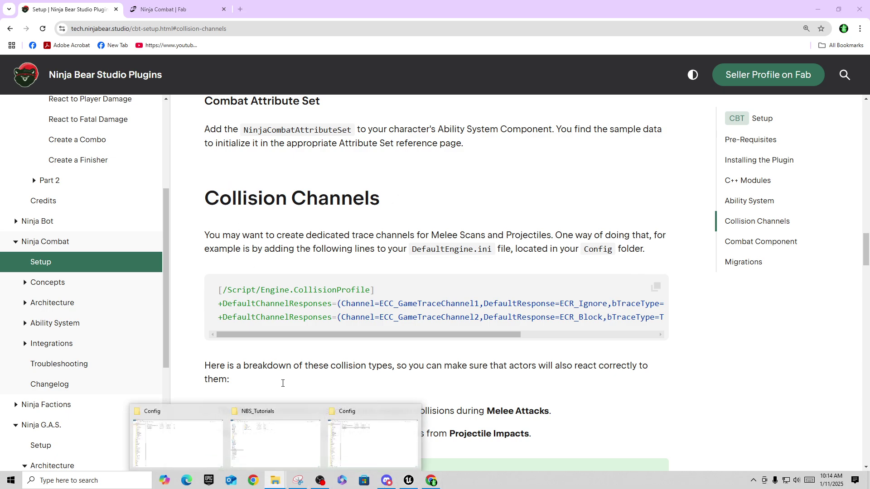
click(373, 442)
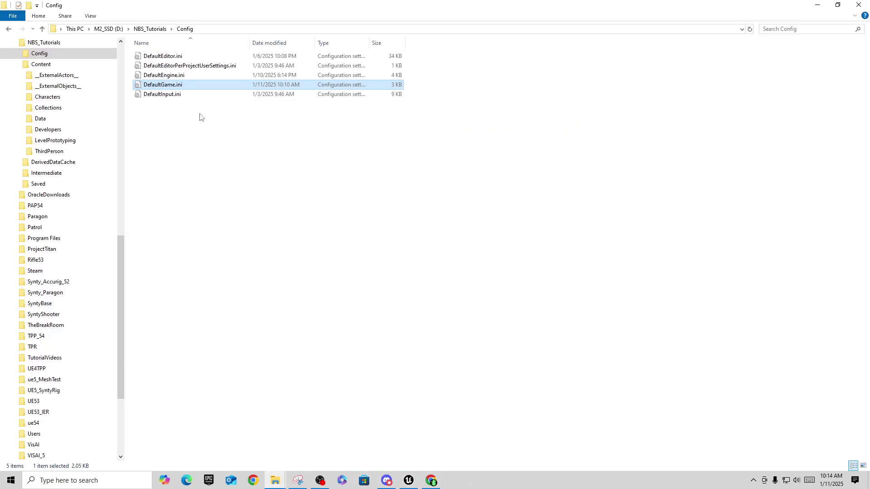
Confirm DefaultEngine.ini already has the Weapon and Projectile channels, then close Notepad and Explorer.
double_click(167, 77)
scroll(482, 285, down, 10)
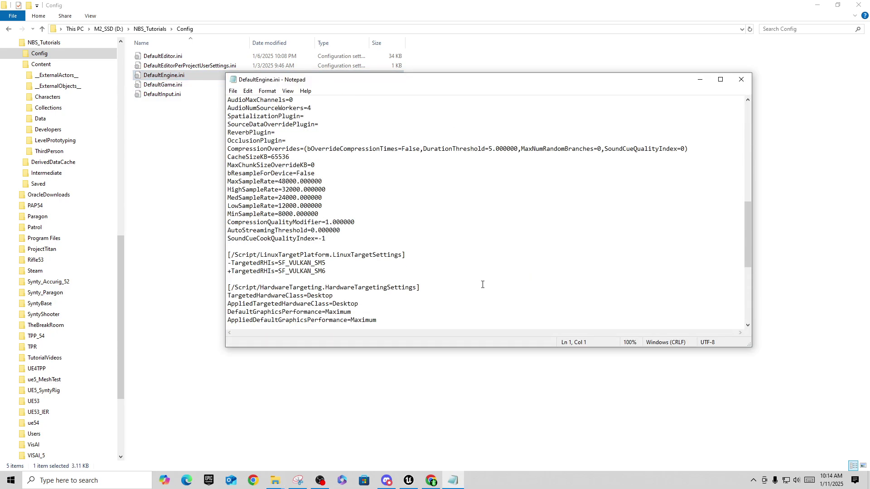
scroll(482, 285, down, 8)
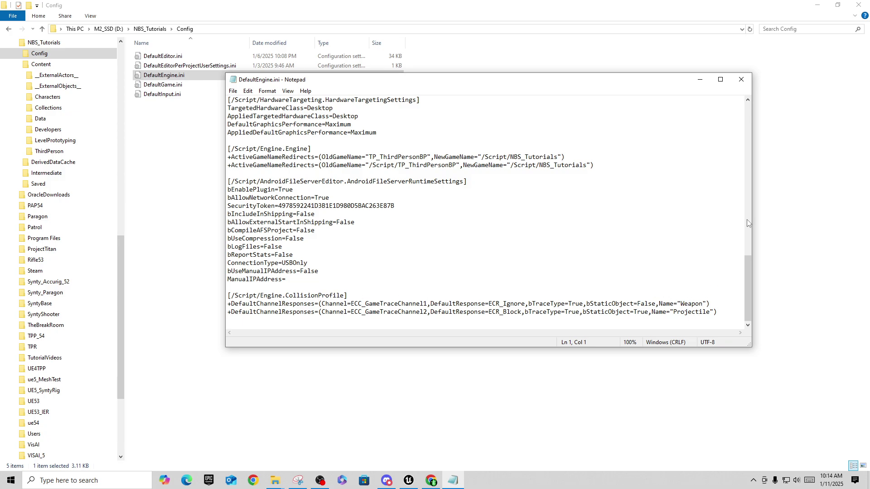
click(741, 80)
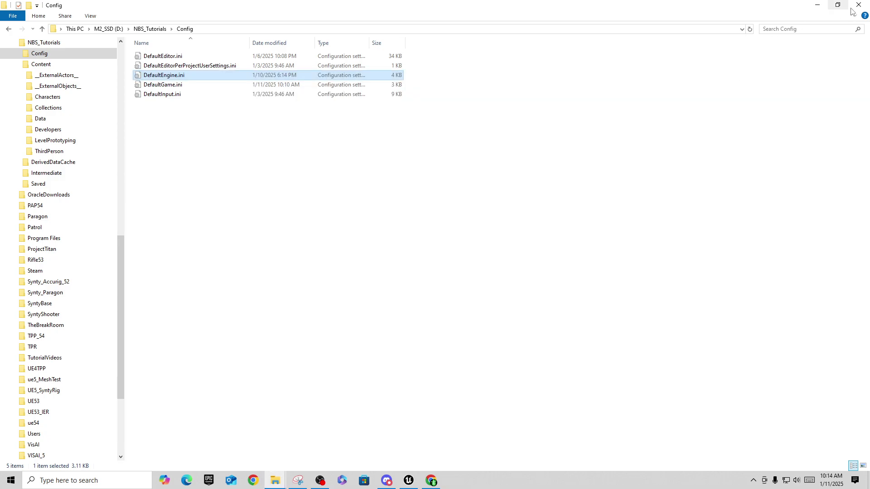
click(857, 6)
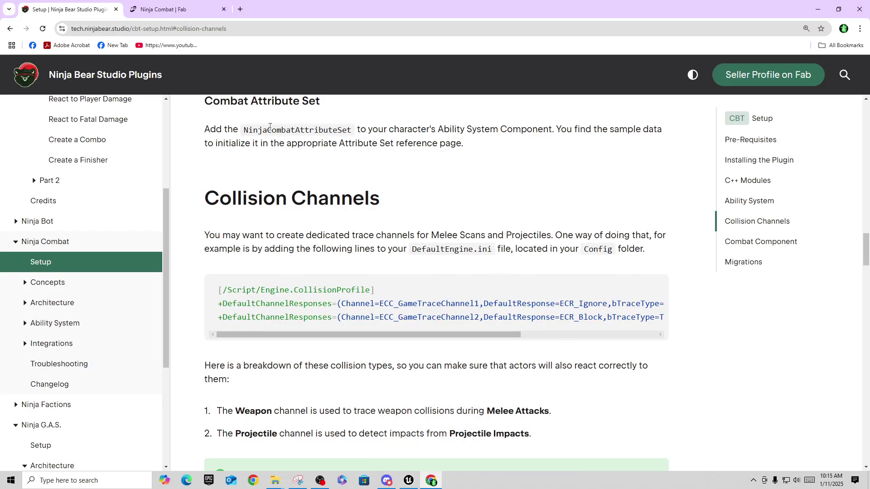
click(409, 480)
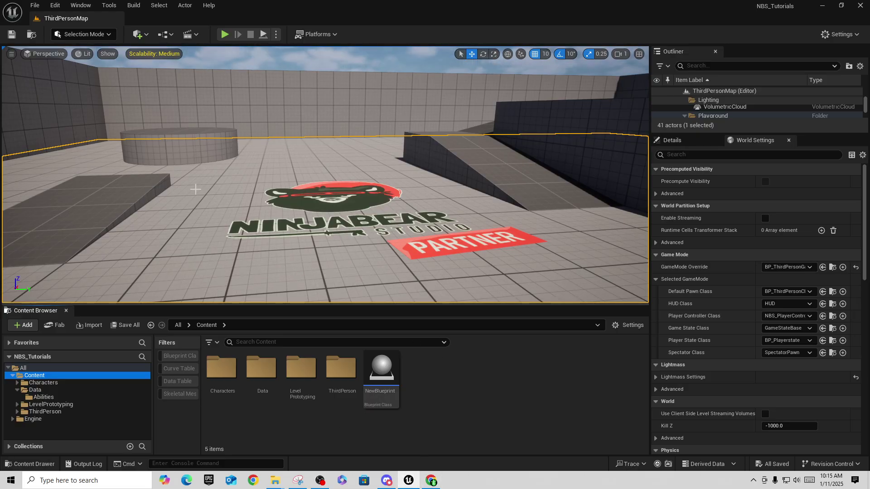
Open Project Settings at the Engine > Collision page listing the Weapon and Projectile channels.
click(57, 6)
click(99, 146)
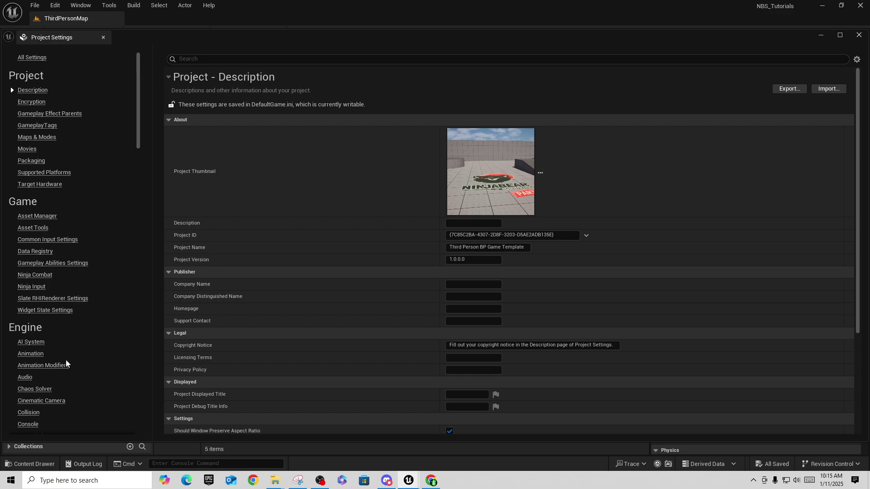
scroll(66, 358, down, 3)
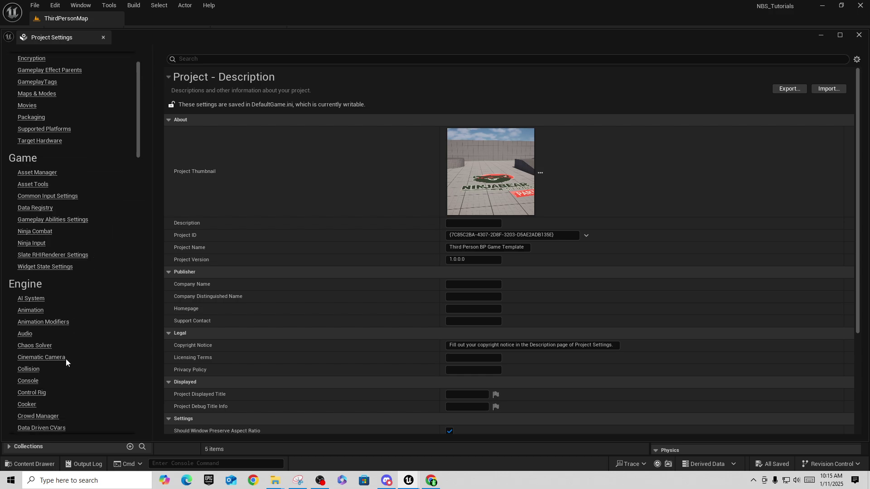
click(28, 371)
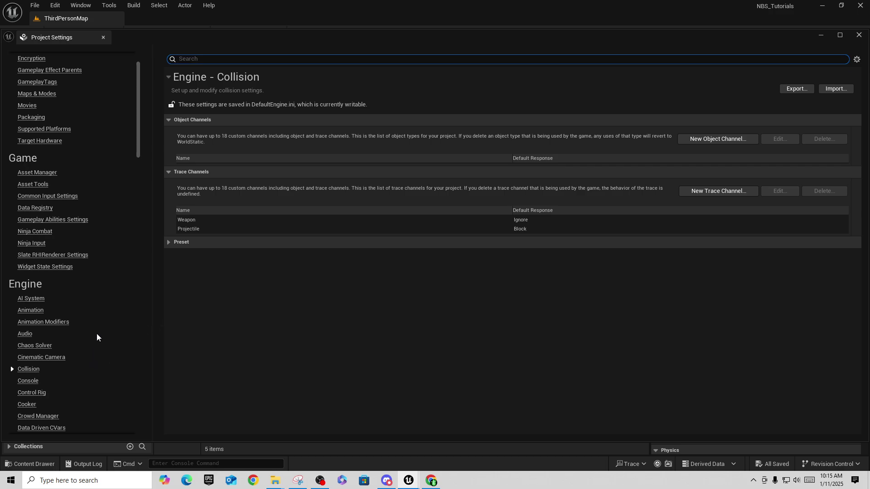
click(248, 372)
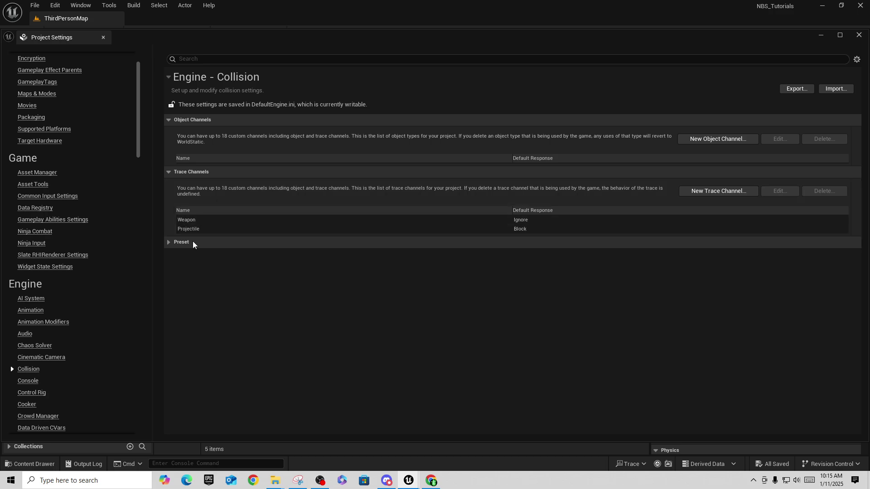
click(35, 232)
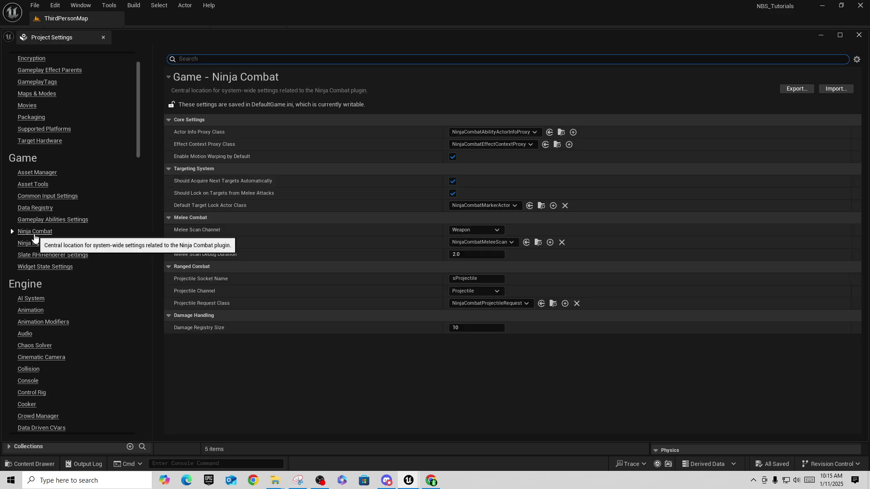
mouse_move(189, 232)
click(498, 232)
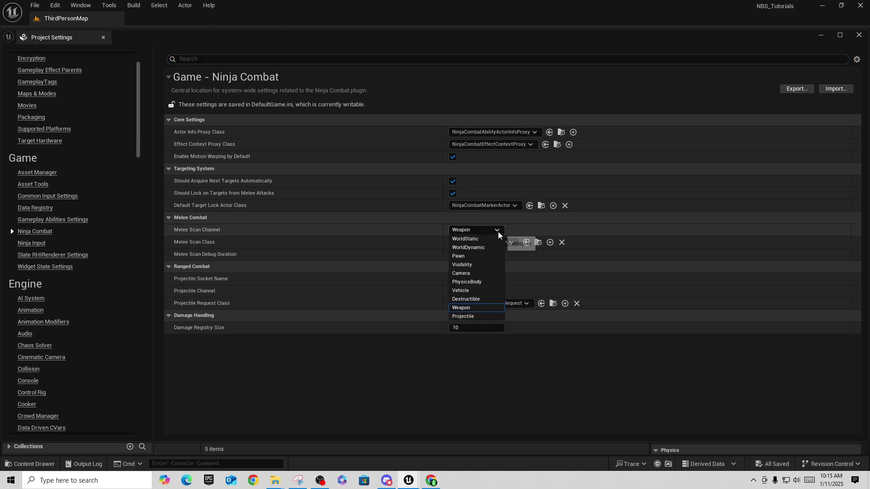
click(476, 309)
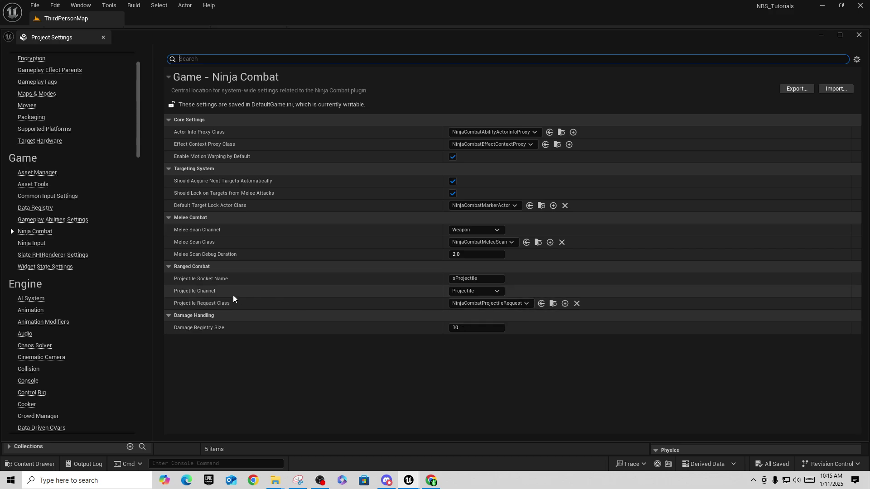
click(494, 291)
click(469, 378)
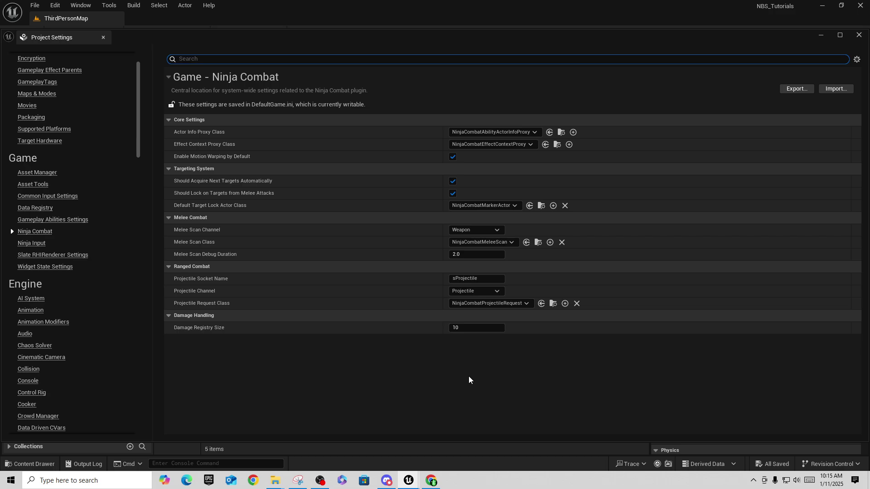
click(29, 369)
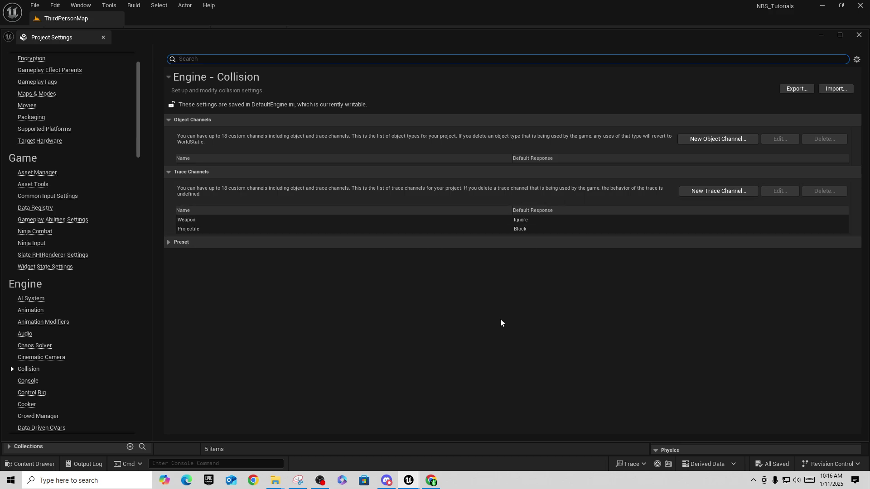
click(395, 397)
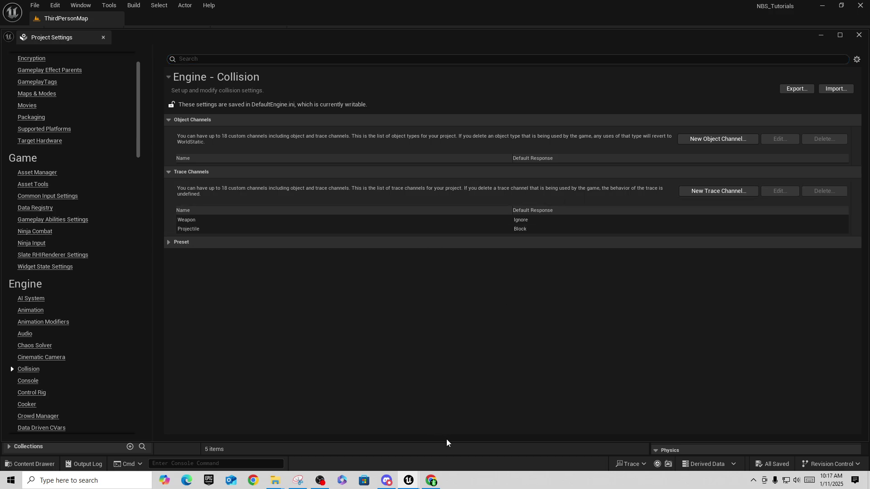
Open the Gameplay Attributes page under the docs' Ability System section.
click(434, 480)
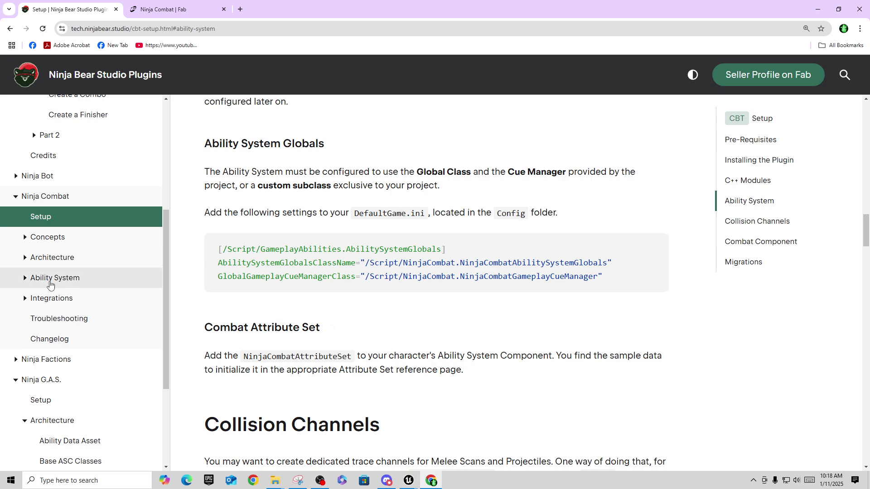
click(25, 279)
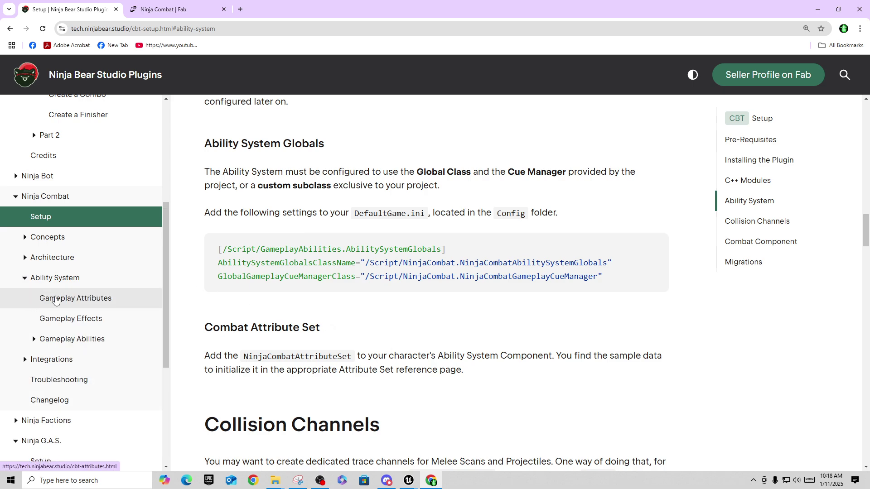
click(57, 300)
scroll(552, 362, down, 2)
scroll(552, 362, down, 13)
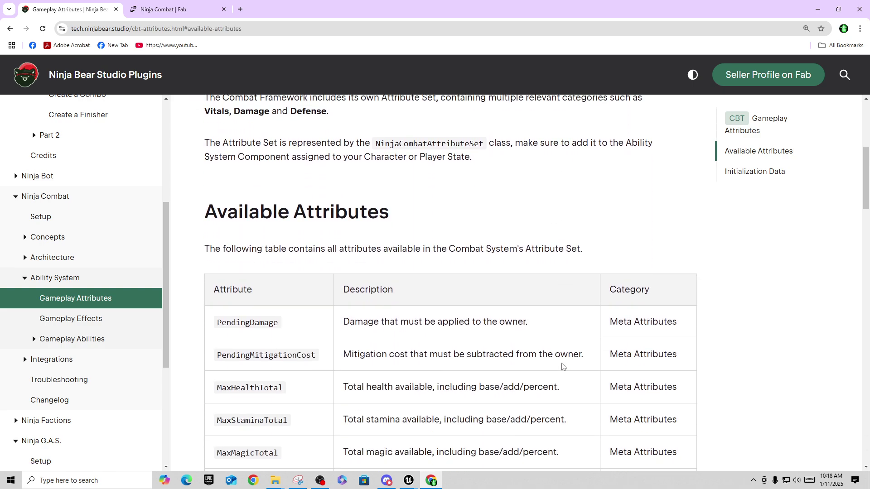
scroll(562, 366, down, 20)
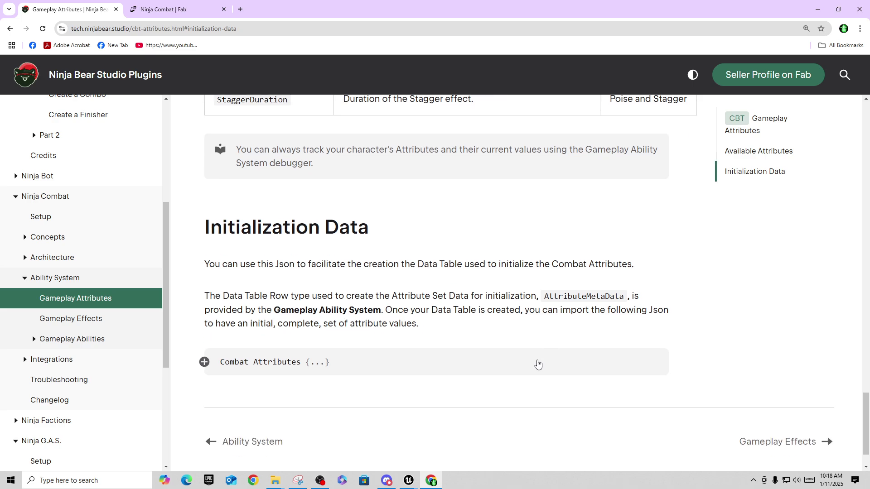
scroll(538, 364, down, 1)
Expand the Combat Attributes JSON block and copy its initialization data.
click(204, 317)
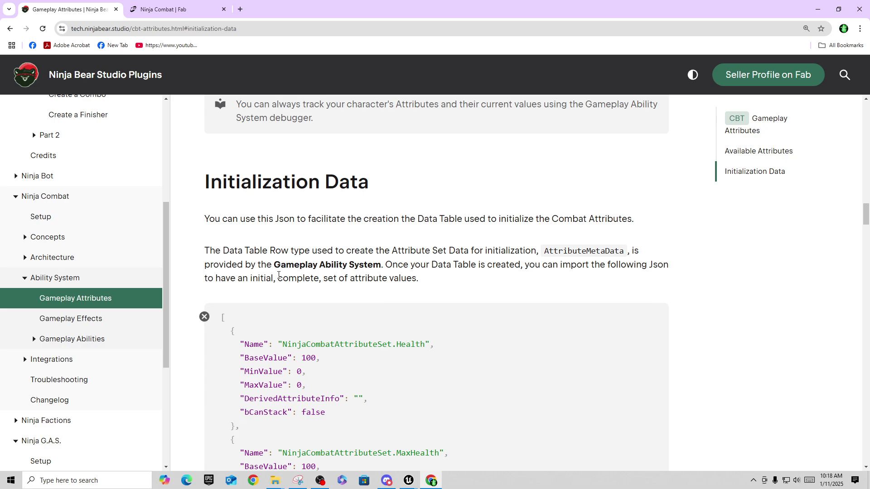
scroll(534, 344, down, 4)
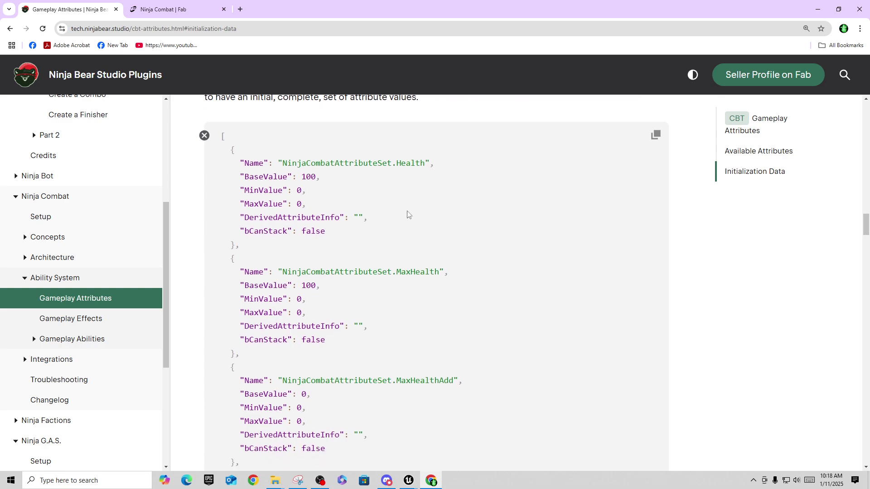
scroll(363, 231, up, 2)
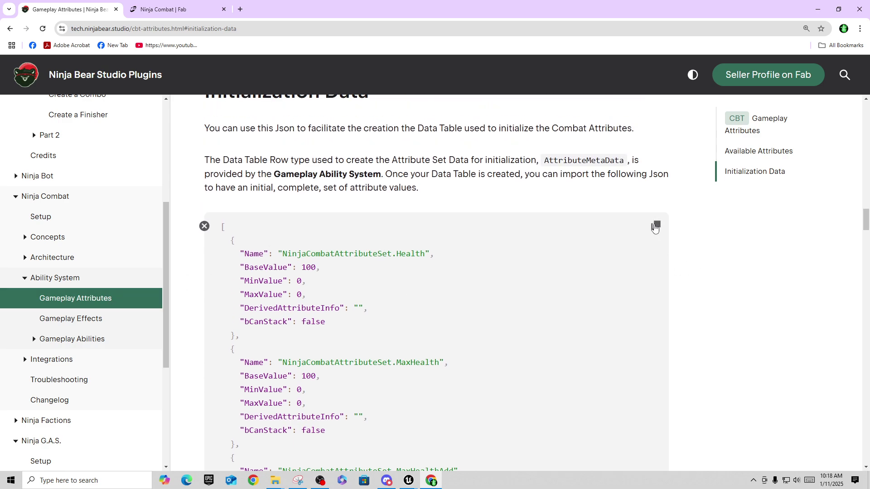
click(654, 226)
Add a new Text Document named PlayerAbilitySetup to the Config folder.
mouse_move(275, 481)
click(235, 417)
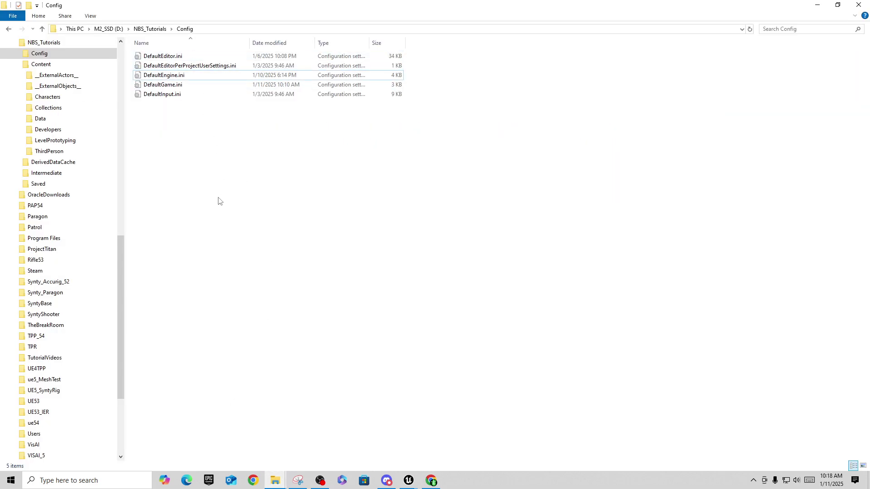
right_click(184, 195)
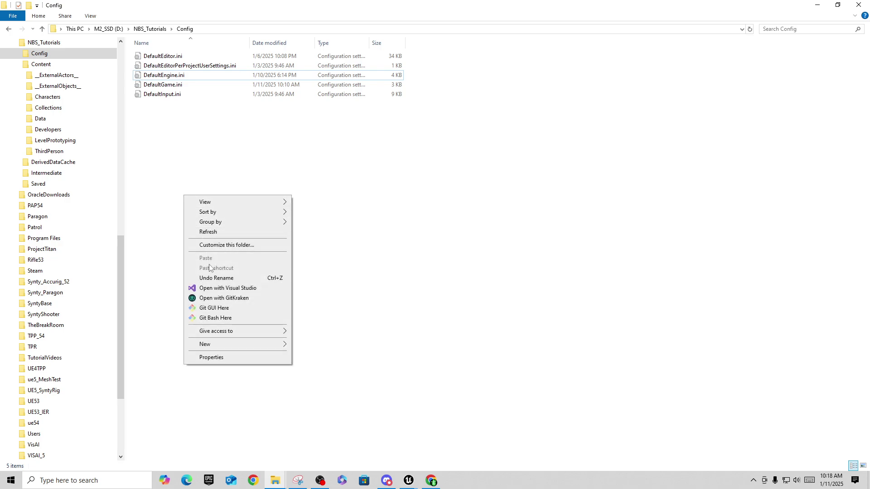
mouse_move(220, 344)
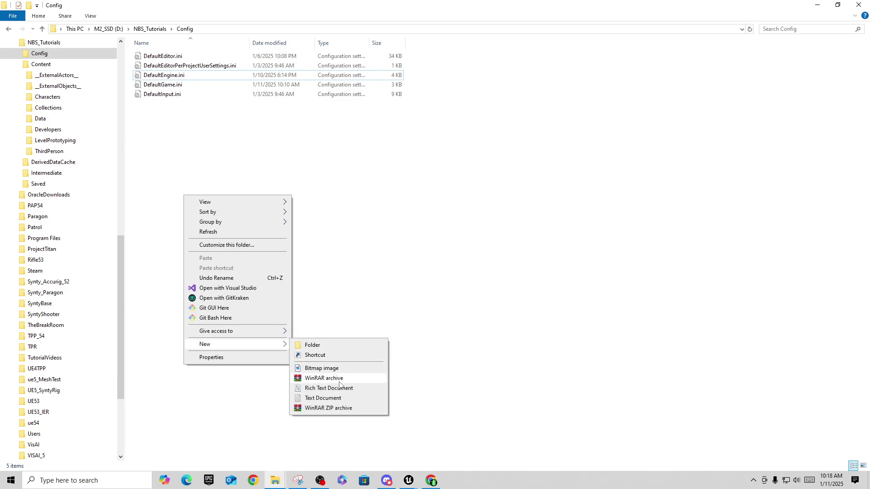
click(343, 399)
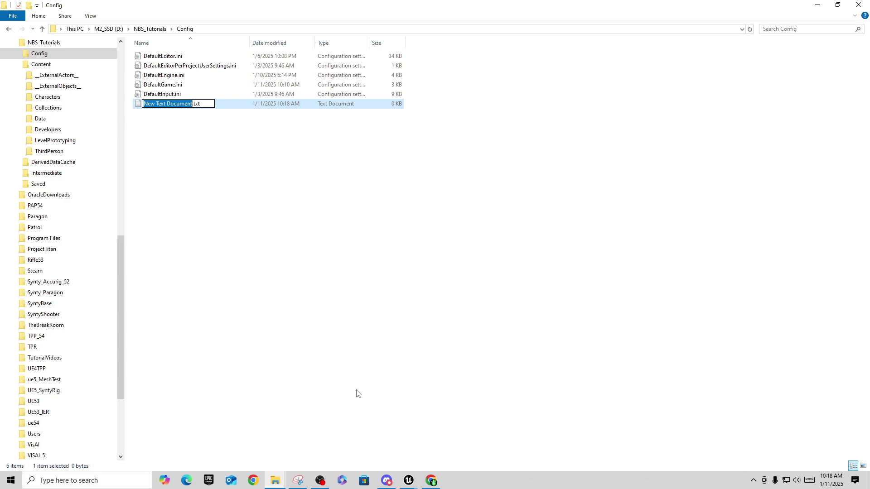
text(PlayerAbilitySetup)
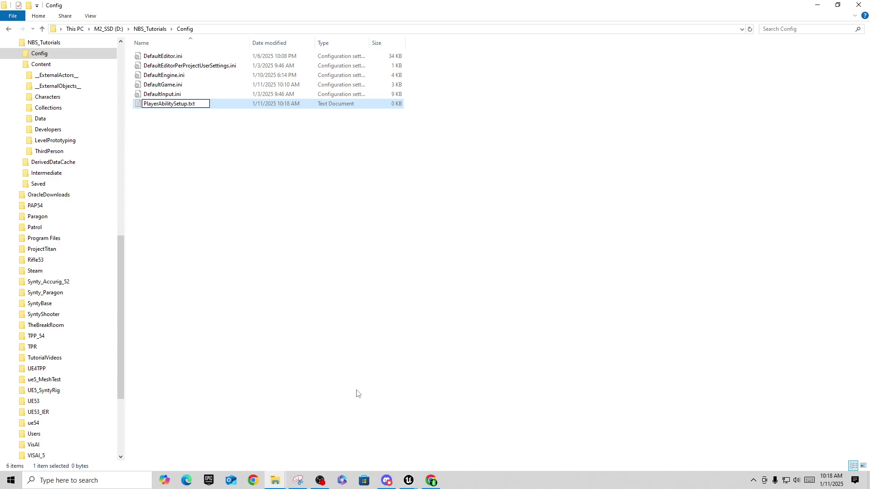
key(Return)
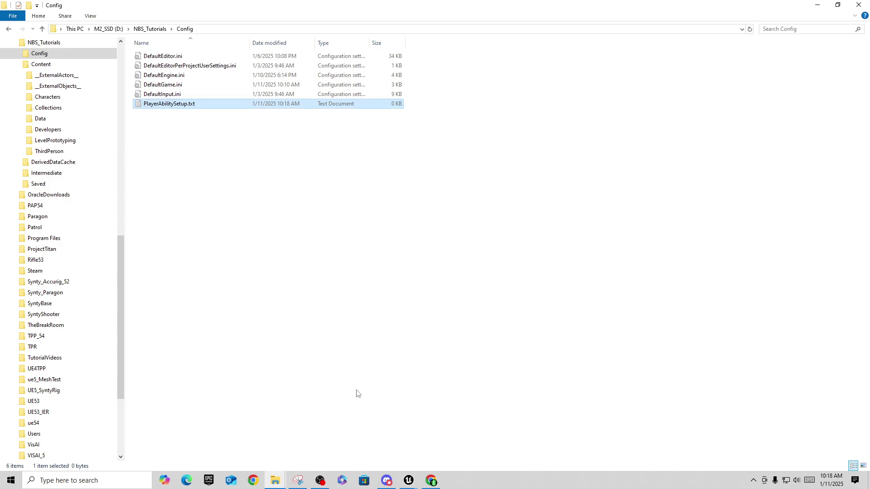
Paste the copied Ninja Combat attribute JSON into PlayerAbilitySetup.txt in Notepad and save it.
double_click(184, 105)
key(ctrl+v)
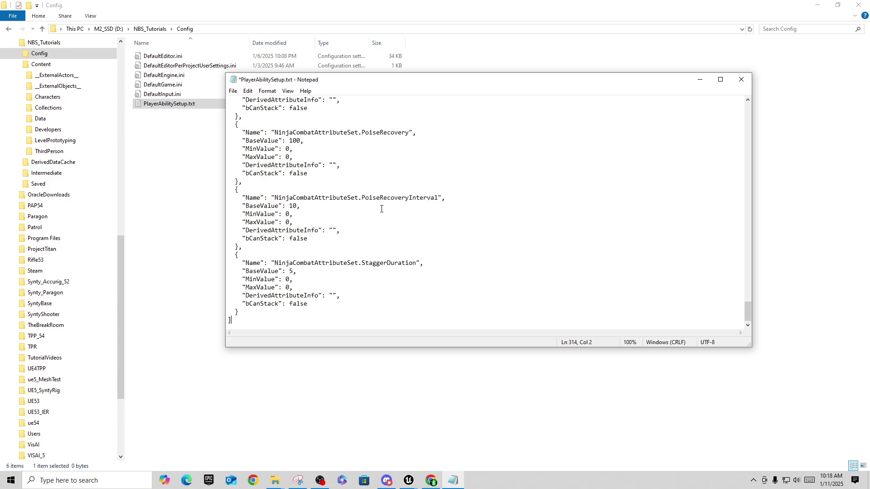
click(741, 79)
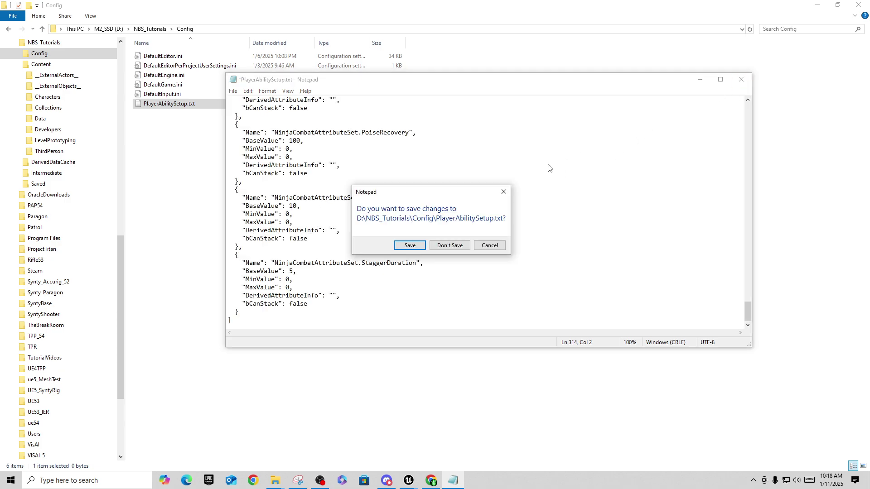
click(413, 245)
click(190, 105)
click(194, 104)
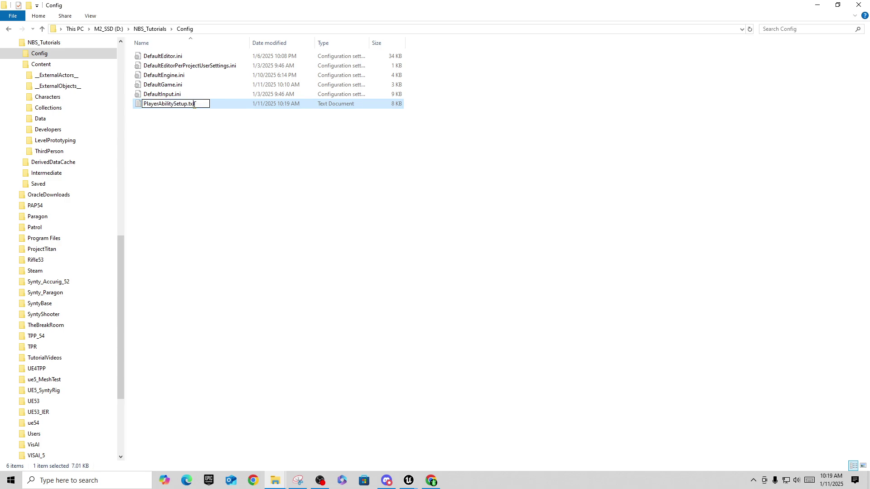
Rename PlayerAbilitySetup.txt to PlayerAbilitySetup.json, accepting the file extension change.
click(201, 128)
click(91, 16)
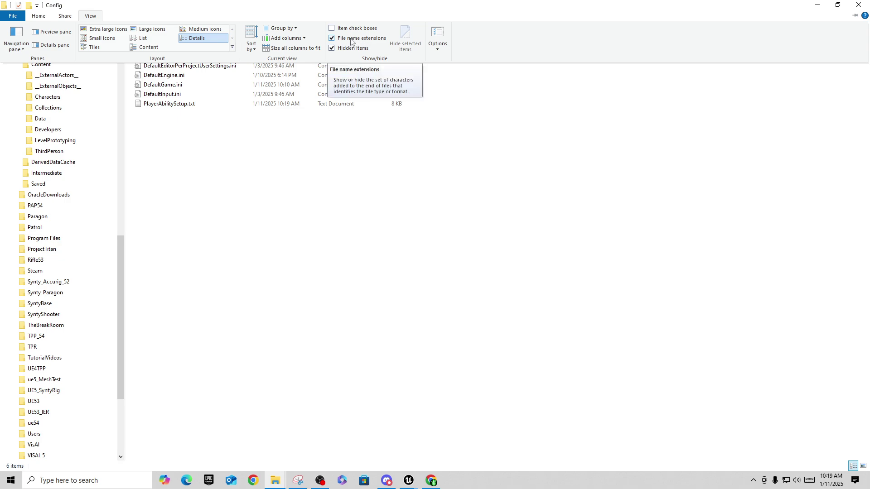
click(190, 120)
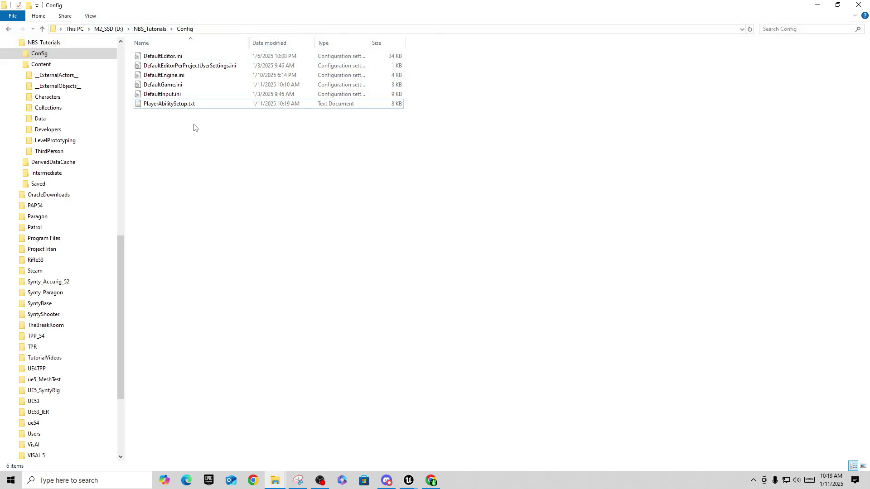
click(190, 108)
click(193, 107)
click(191, 106)
drag(189, 103, 196, 104)
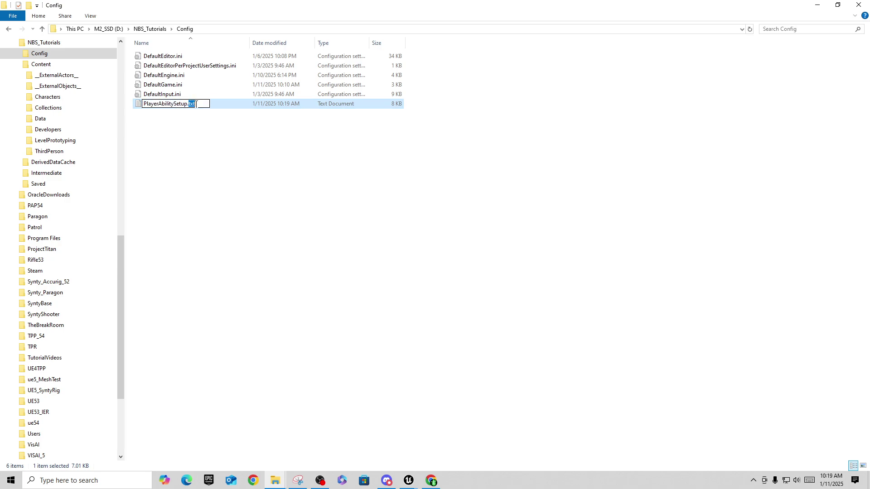
text(json)
key(Return)
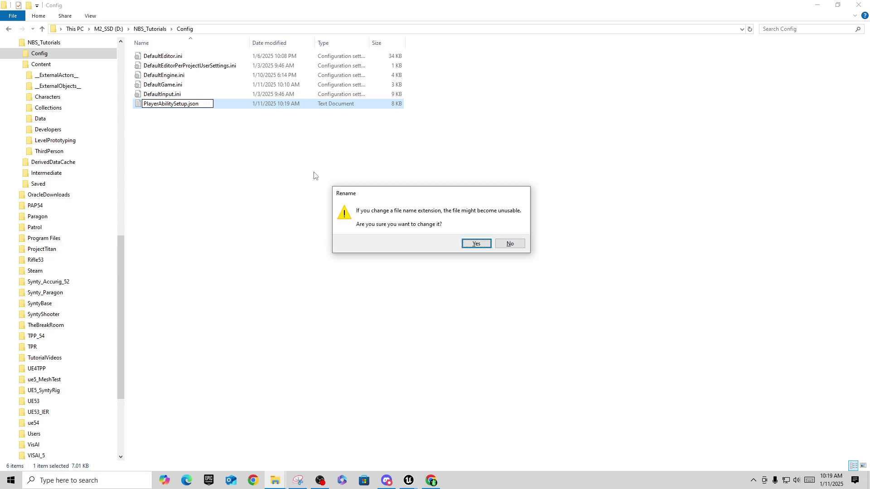
click(474, 245)
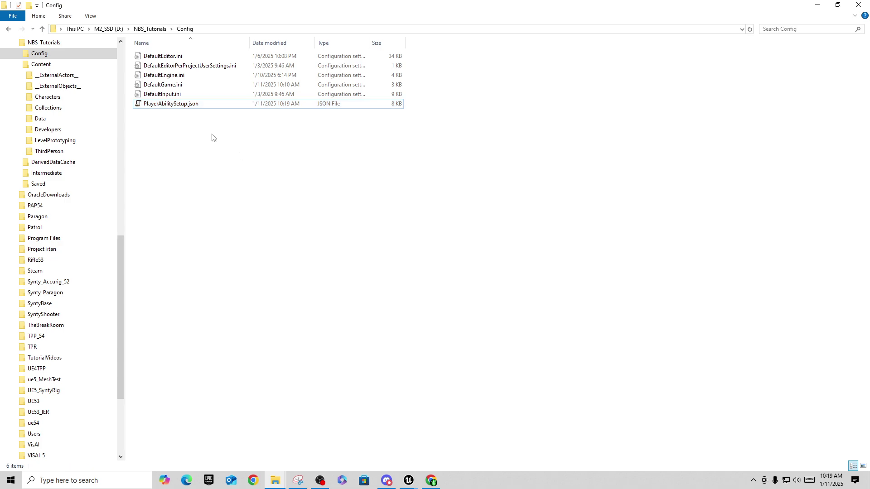
Restore the File Explorer window to a smaller size and bring the Unreal editor forward.
click(377, 196)
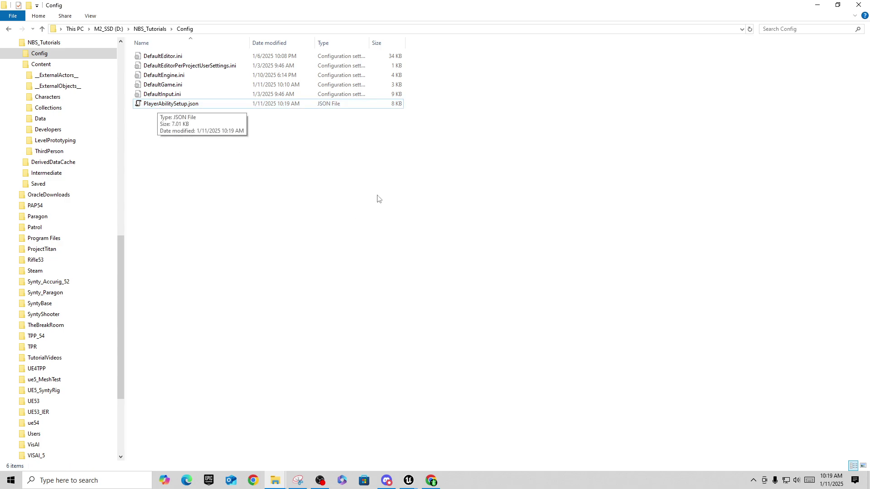
double_click(405, 8)
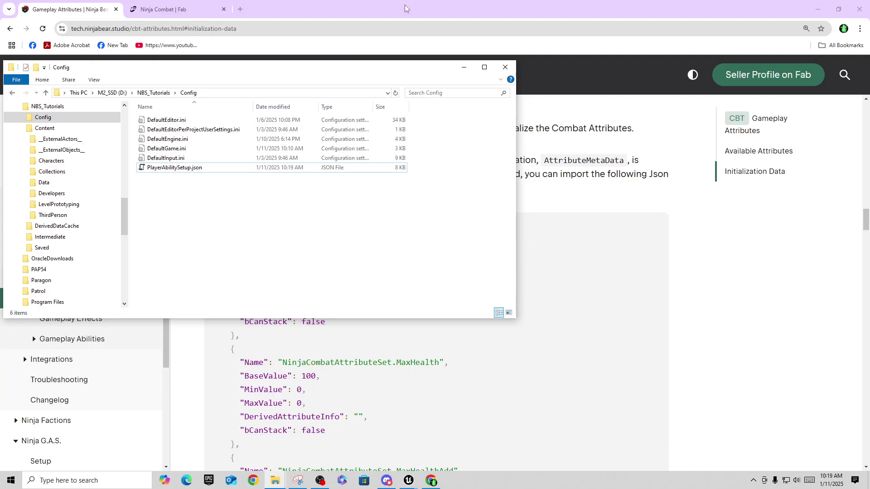
click(408, 480)
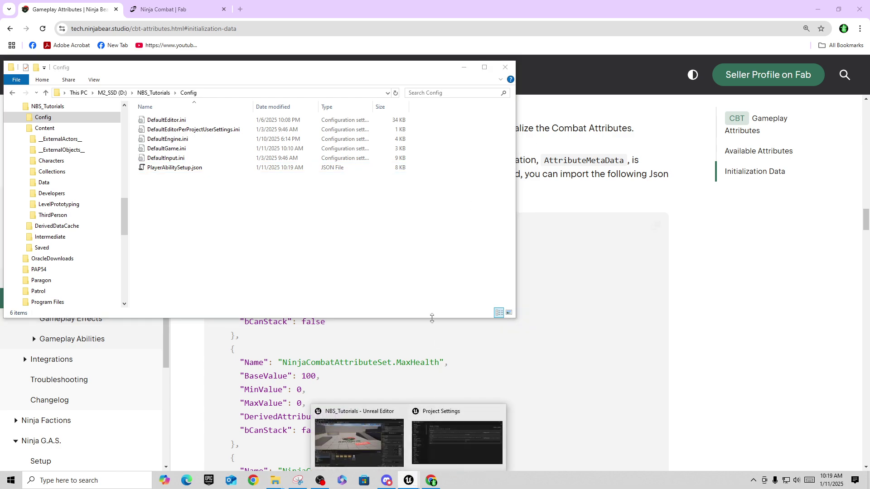
Close Project Settings, then create an AttributeMetaData Data Table in Data/Abilities and open it.
click(474, 428)
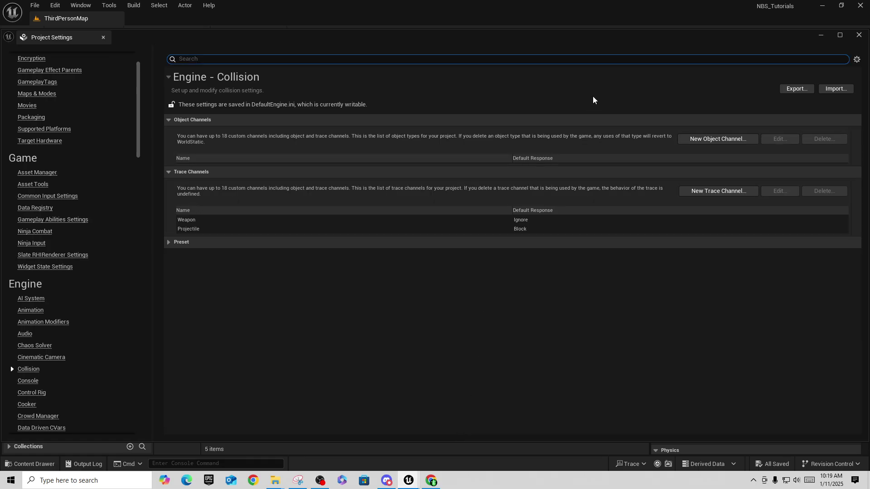
click(858, 35)
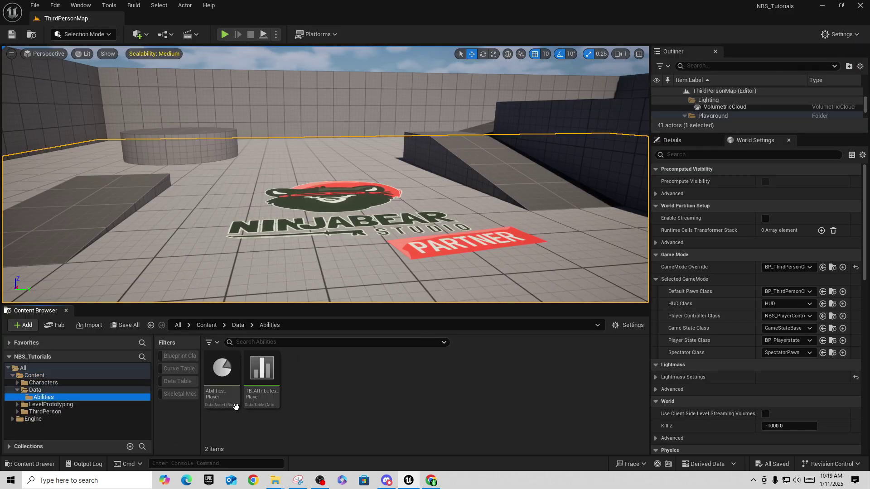
mouse_move(253, 374)
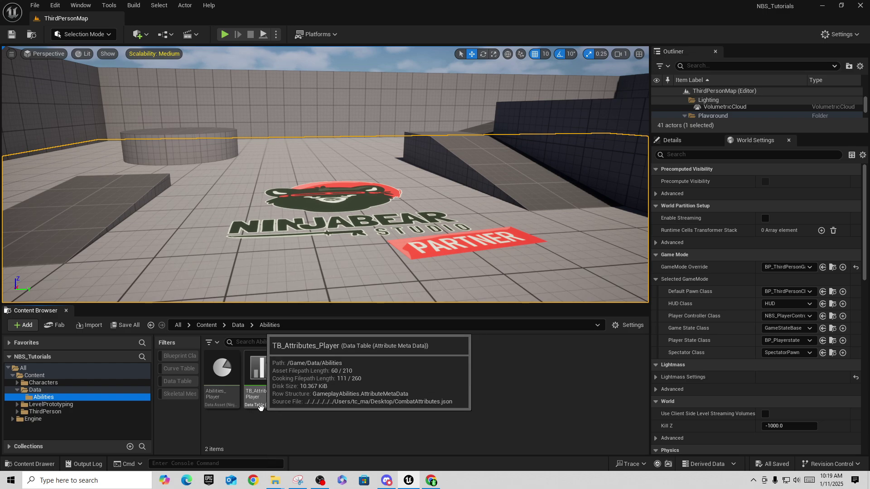
right_click(323, 367)
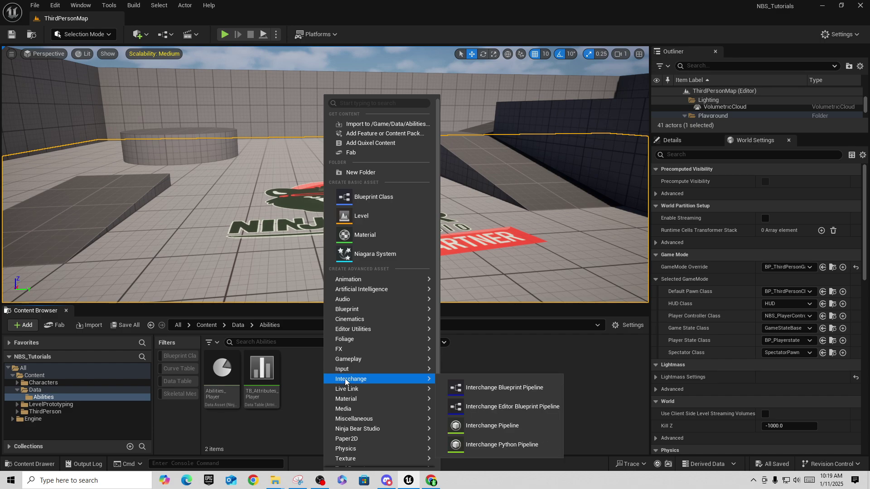
mouse_move(358, 418)
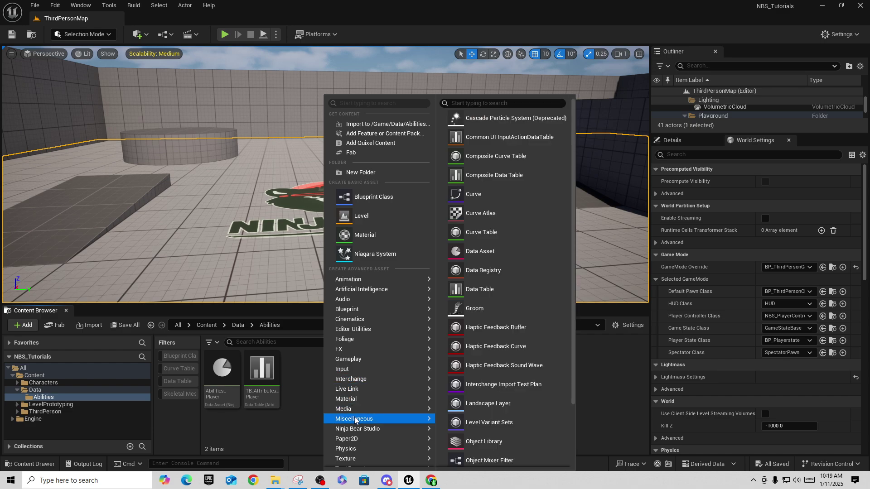
click(485, 292)
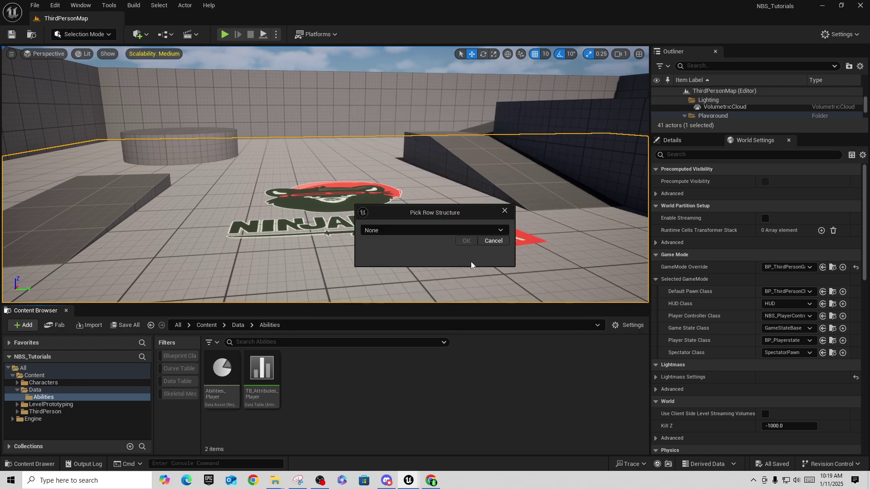
click(501, 230)
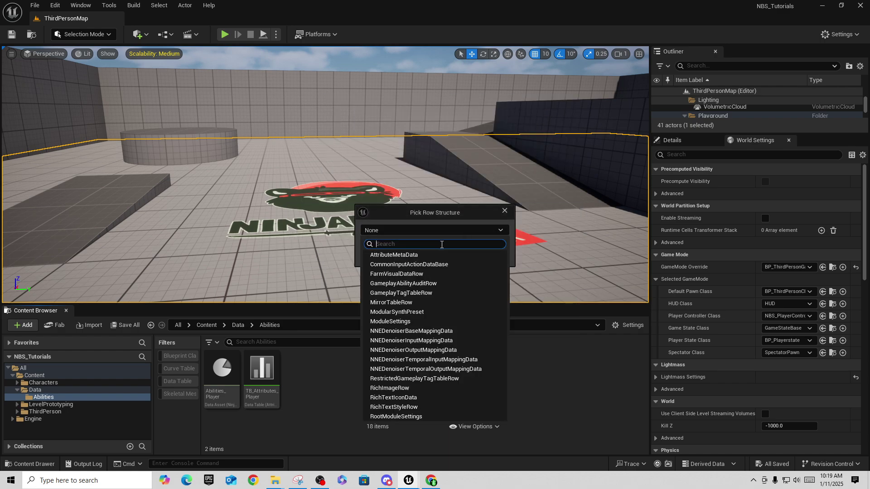
click(386, 255)
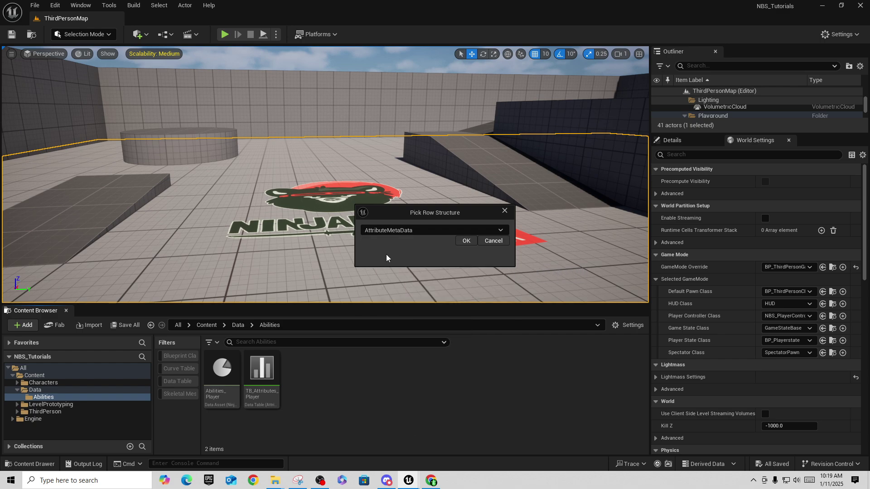
click(465, 241)
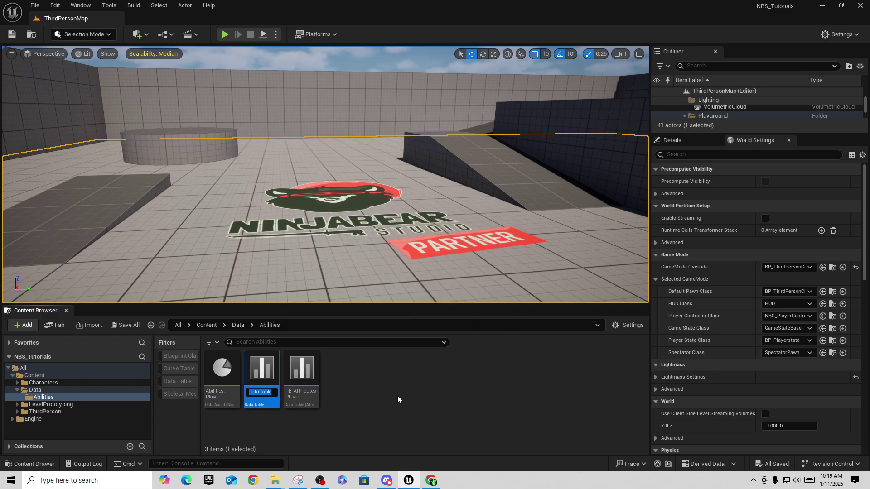
double_click(263, 374)
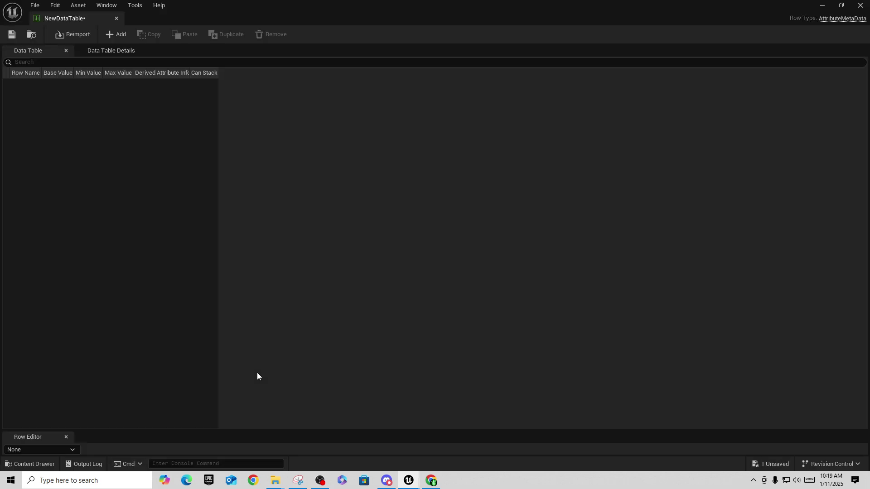
Reimport NewDataTable from D:\NBS_Tutorials\Config\PlayerAbilitySetup.json.
click(76, 34)
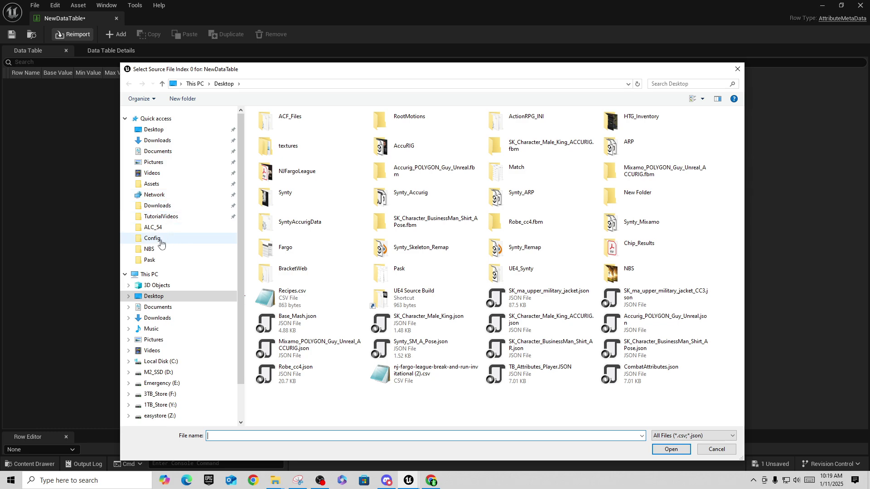
click(160, 373)
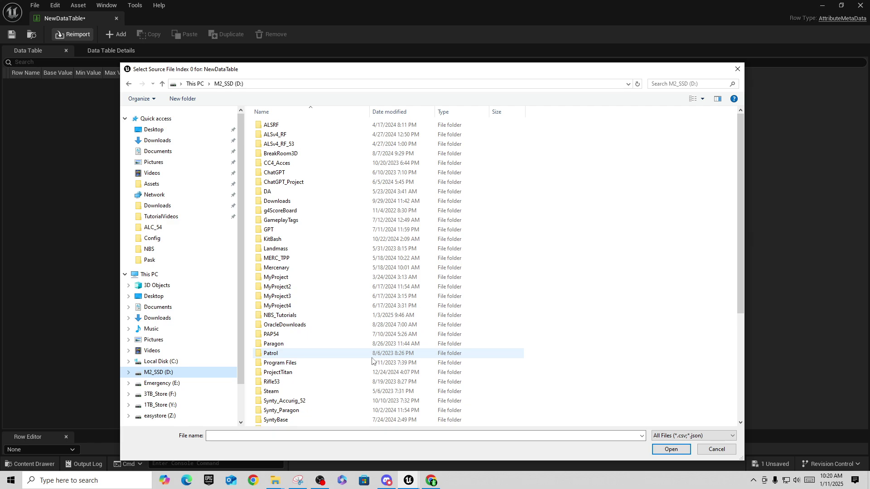
double_click(279, 315)
click(272, 129)
double_click(273, 130)
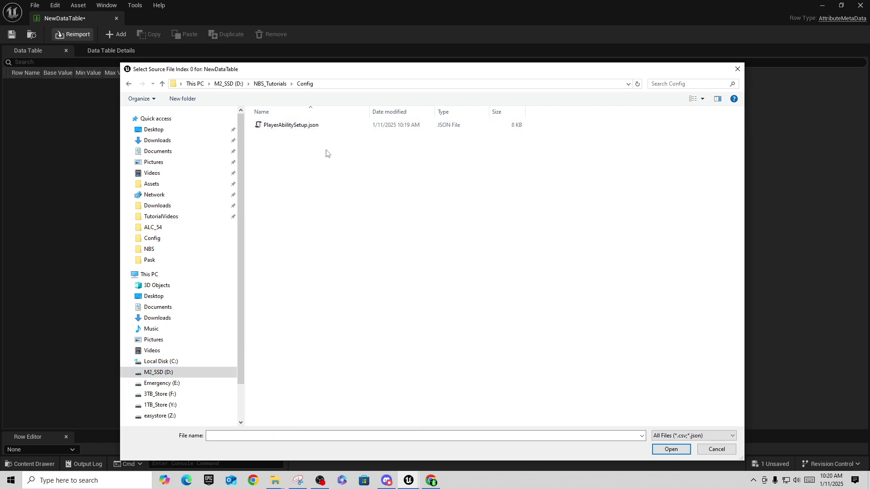
double_click(283, 126)
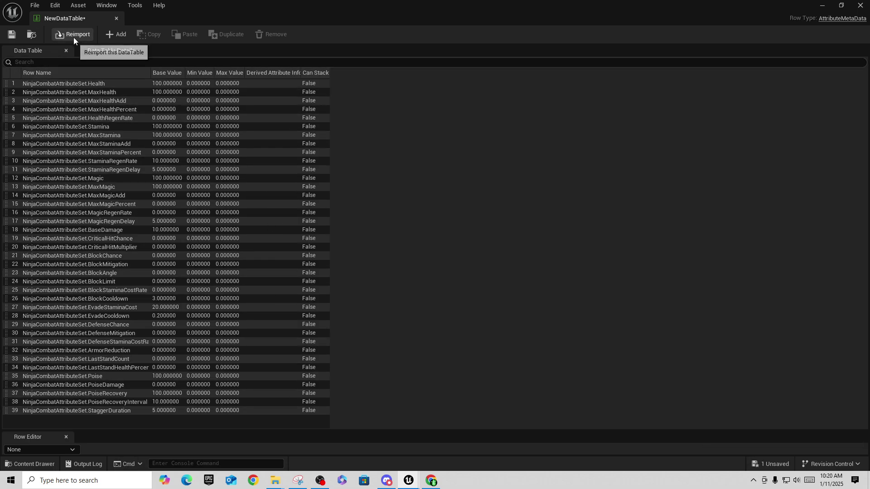
Close the NewDataTable editor and delete the NewDataTable asset.
click(118, 19)
click(385, 410)
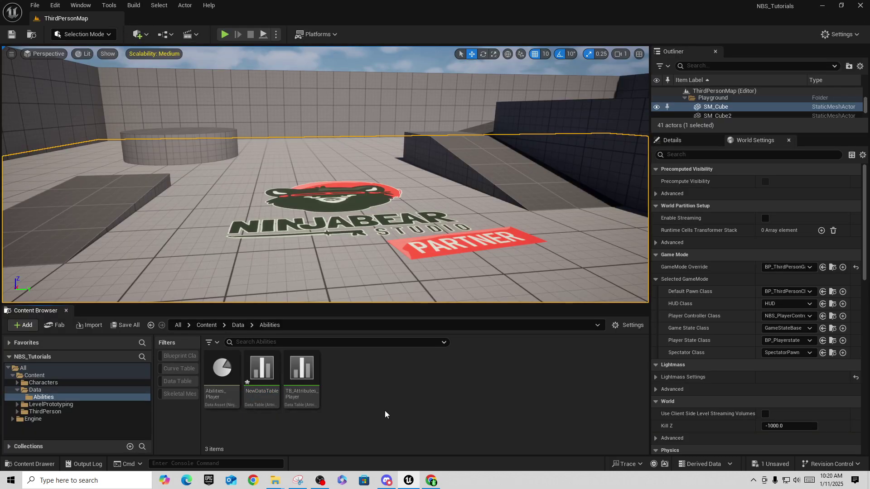
click(259, 380)
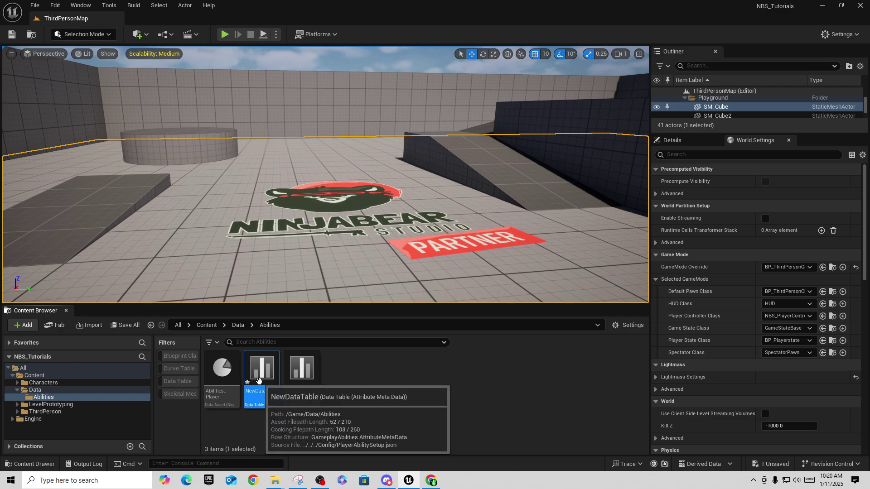
key(Delete)
Confirm deleting NewDataTable and place the editor window beside the Config folder.
click(374, 388)
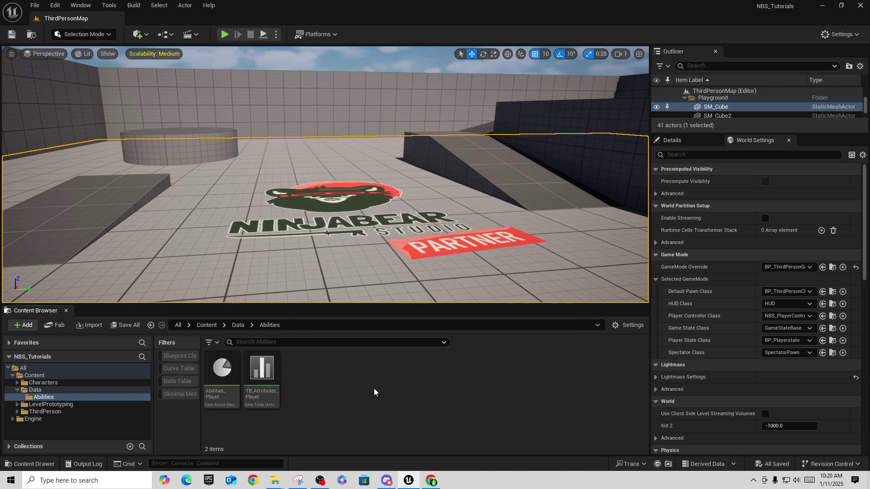
click(841, 5)
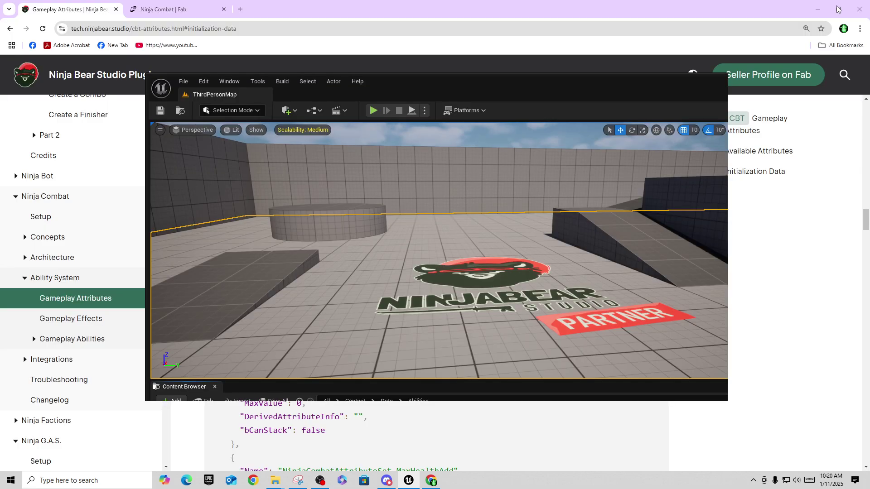
click(275, 480)
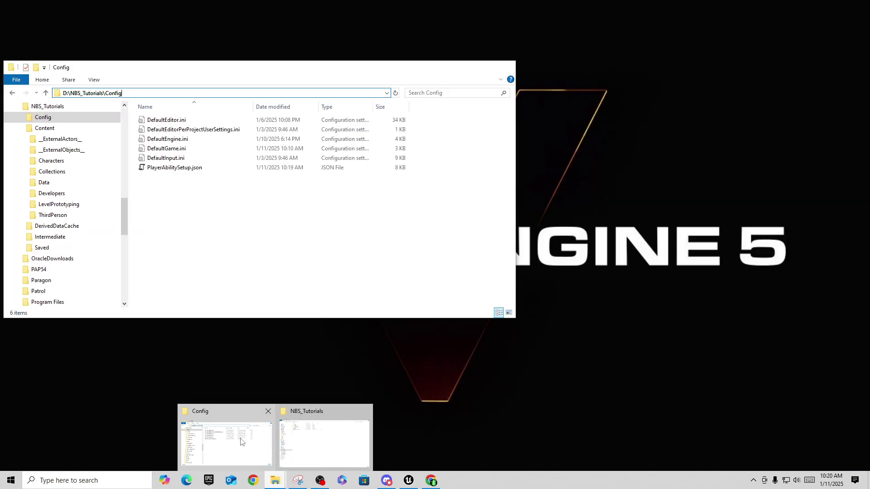
click(226, 441)
drag(566, 72, 717, 51)
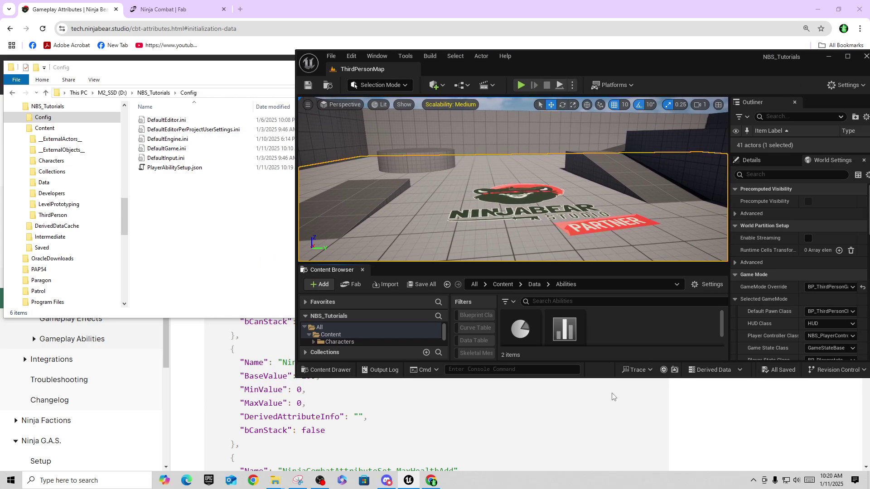
drag(611, 377, 603, 467)
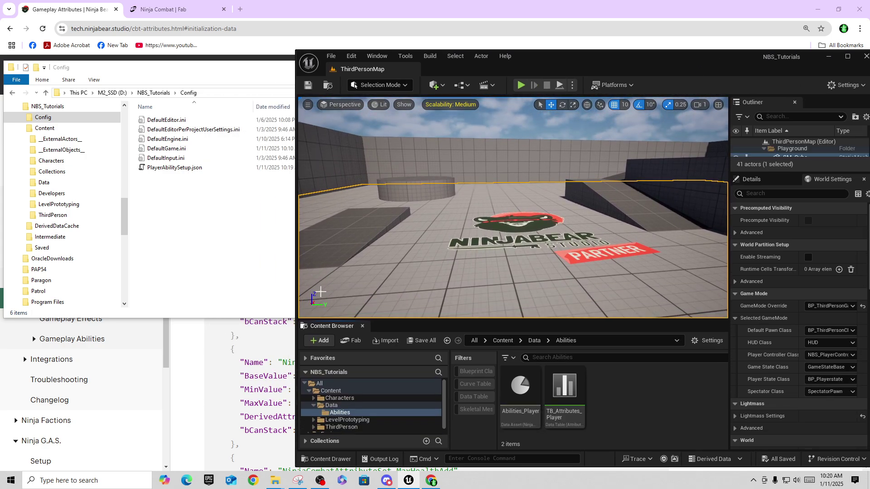
Import PlayerAbilitySetup.json into Abilities as an AttributeMetaData data table and open it.
drag(175, 167, 655, 406)
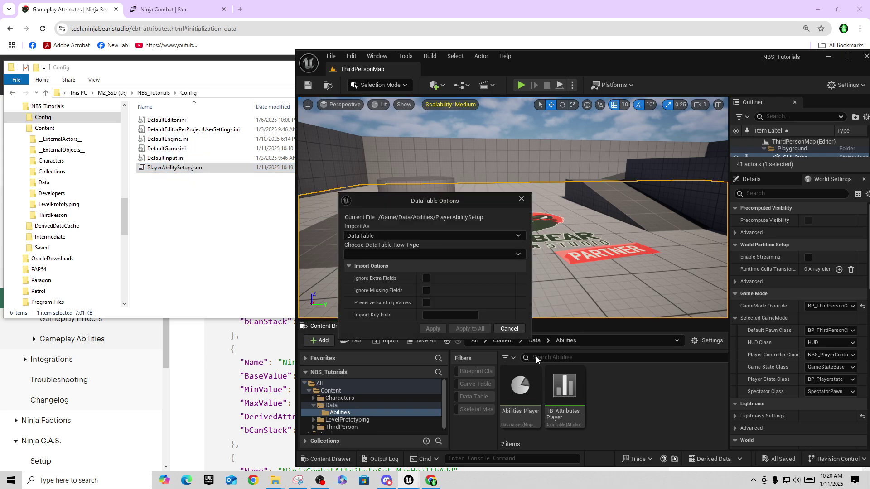
click(454, 255)
click(379, 274)
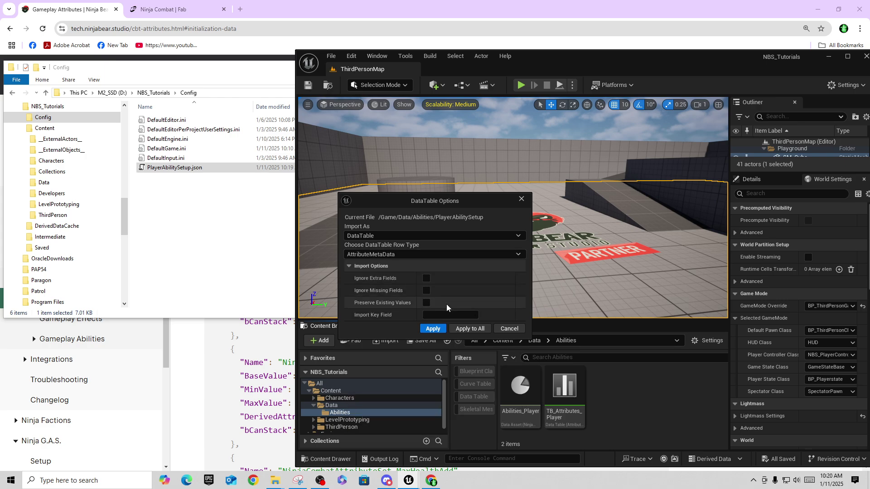
click(463, 330)
double_click(565, 389)
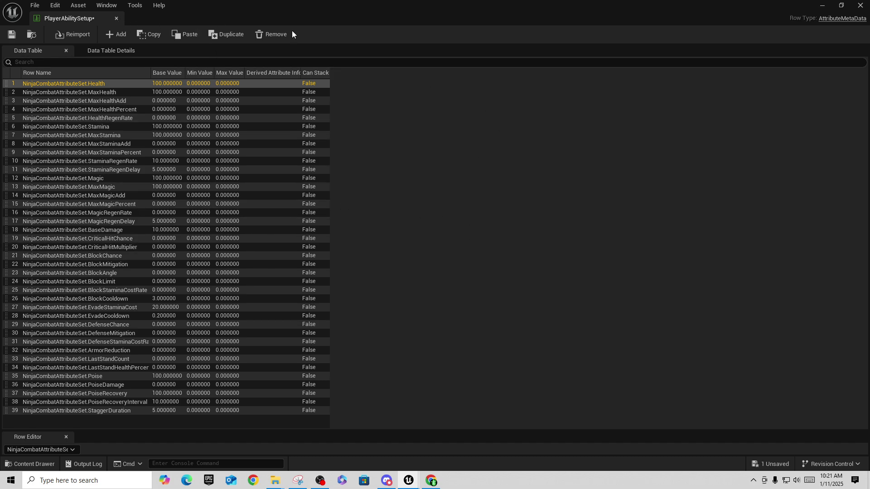
Delete the PlayerAbilitySetup data table, minimize File Explorer and maximize the Unreal editor.
click(861, 5)
click(564, 390)
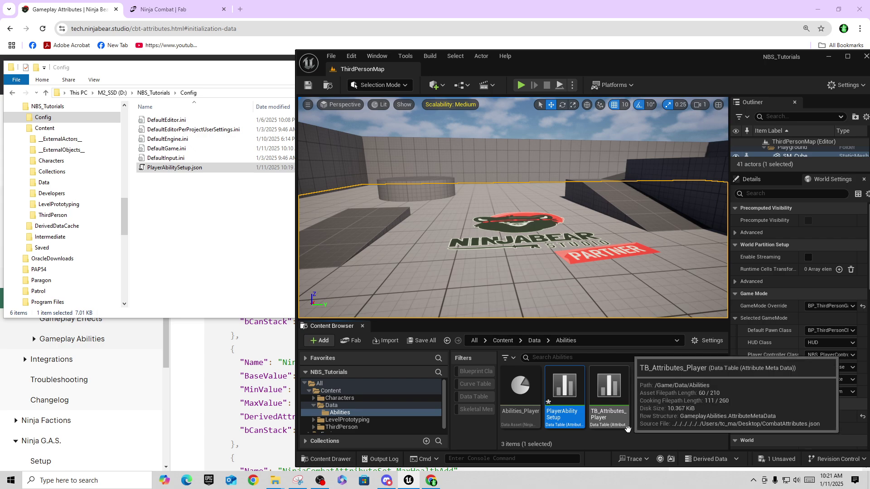
key(Delete)
click(417, 391)
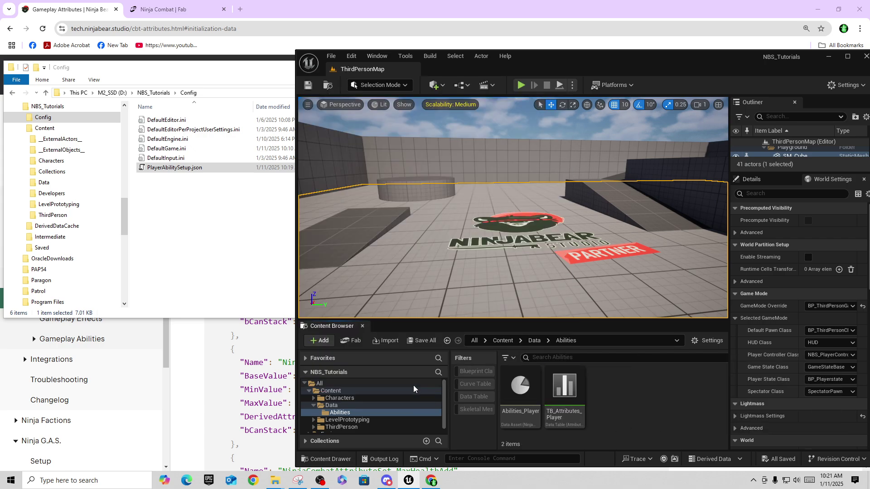
click(254, 80)
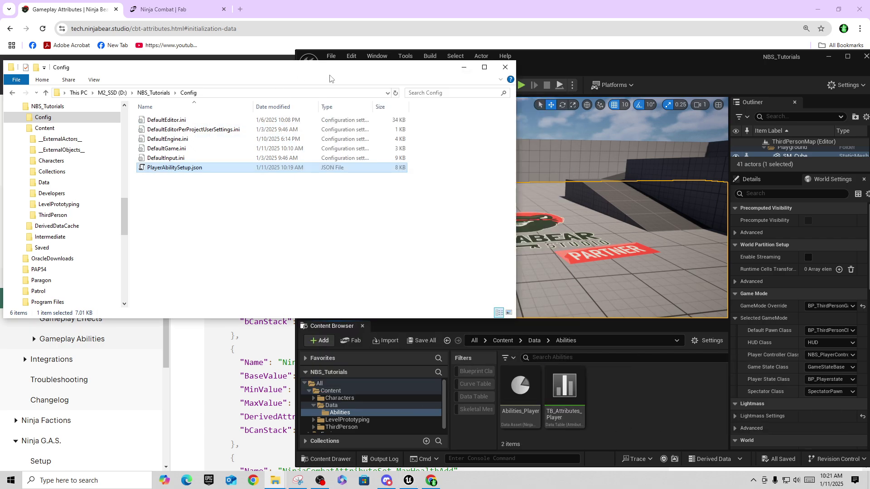
click(467, 66)
double_click(570, 63)
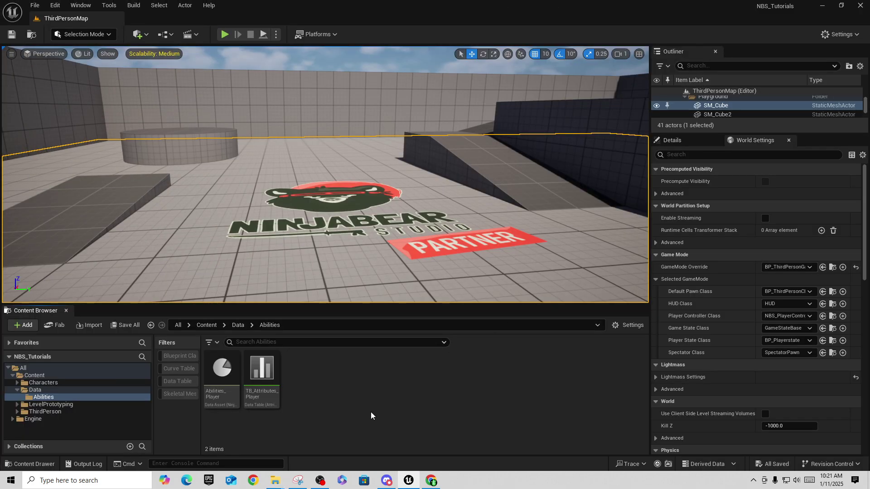
double_click(262, 371)
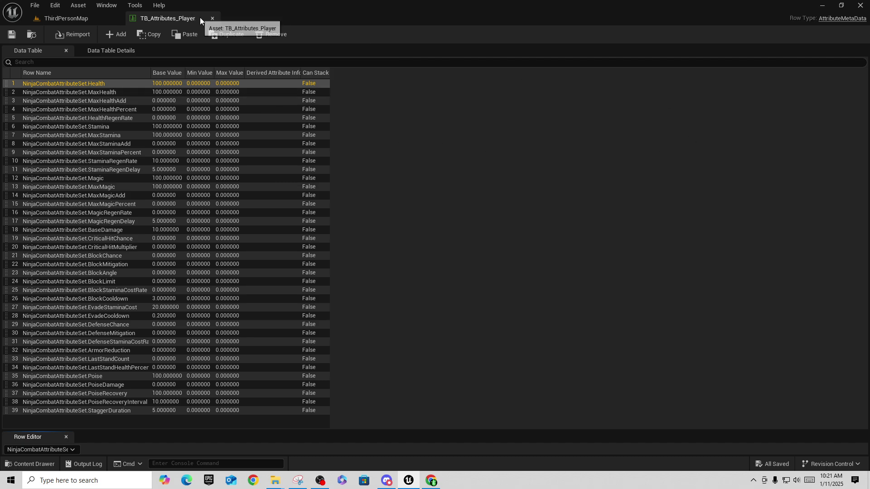
click(211, 18)
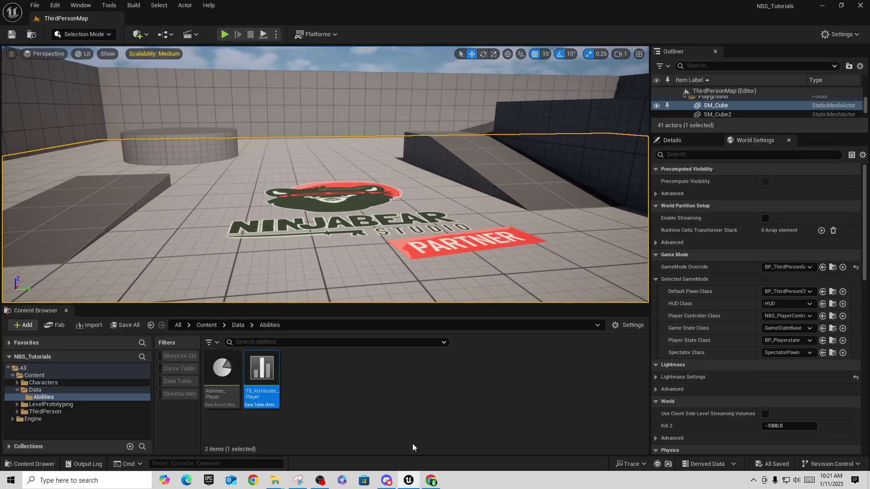
click(405, 431)
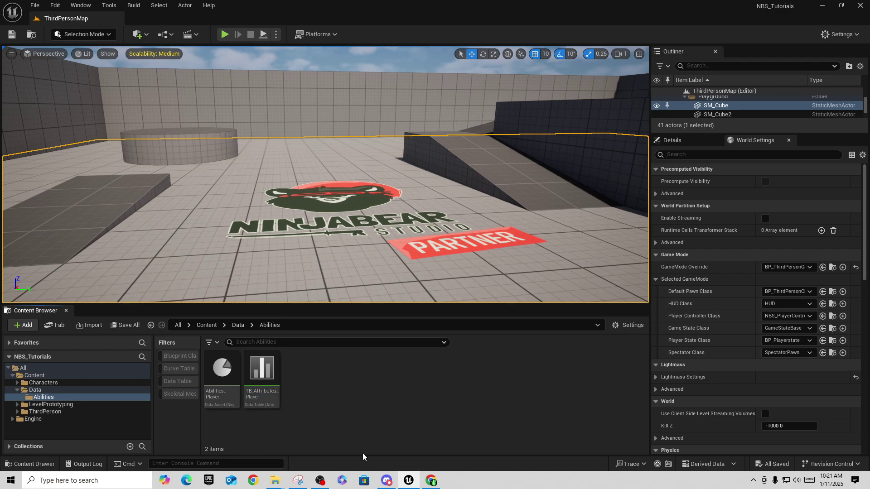
click(430, 481)
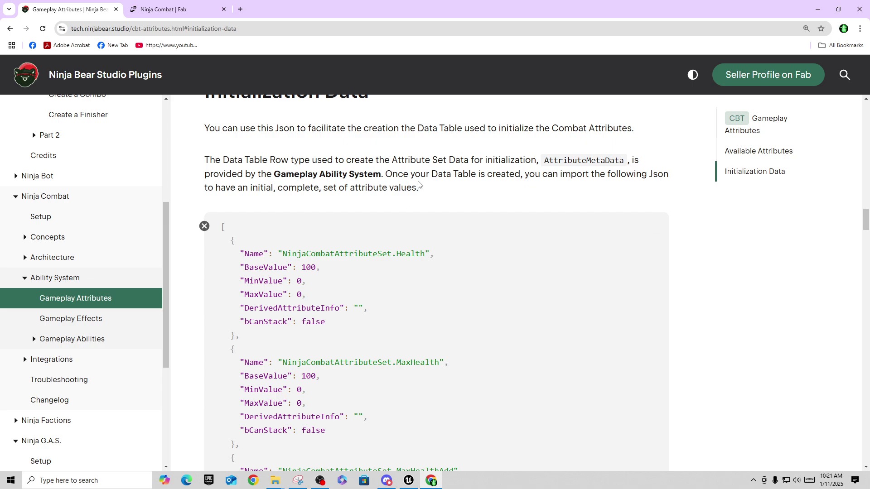
scroll(475, 202, up, 10)
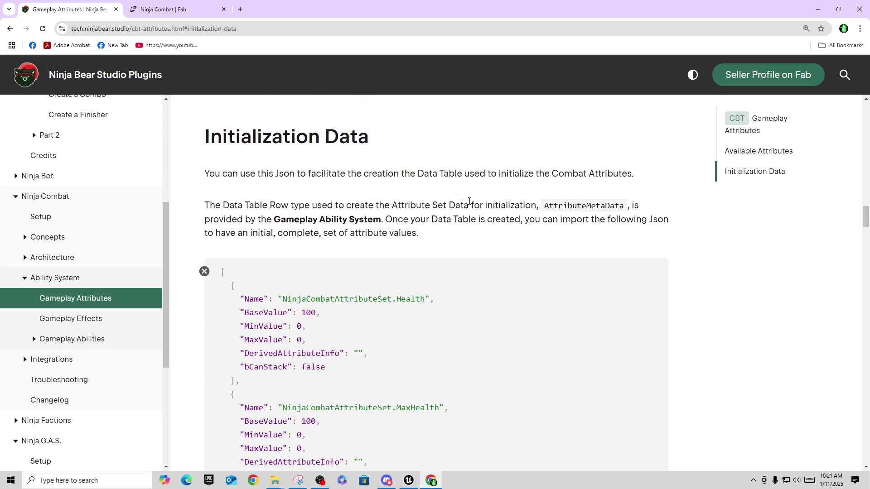
scroll(413, 303, up, 20)
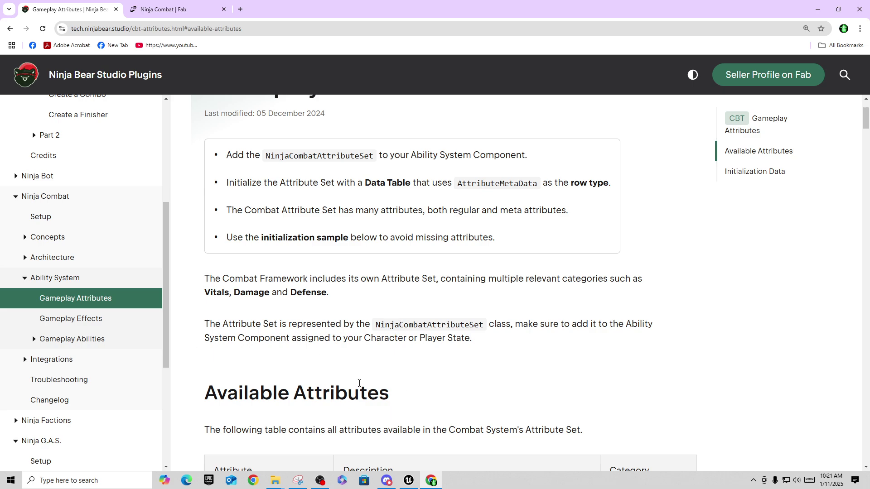
scroll(421, 369, down, 20)
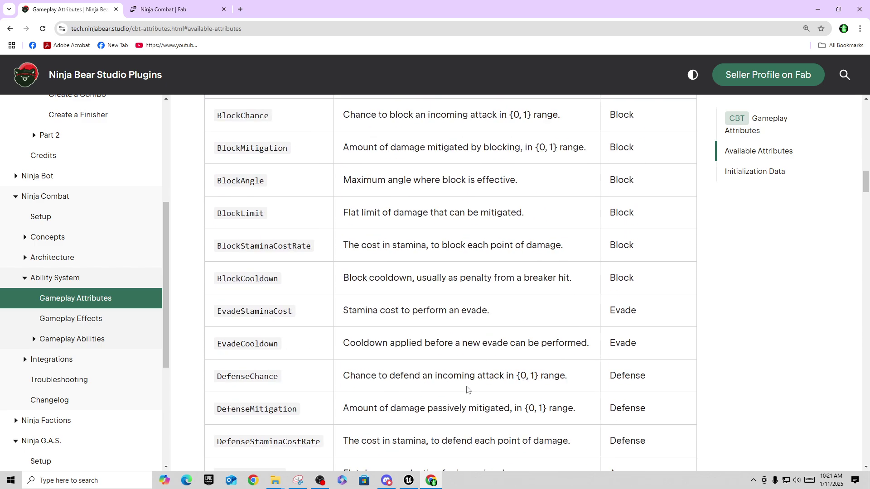
scroll(467, 389, down, 7)
mouse_move(409, 483)
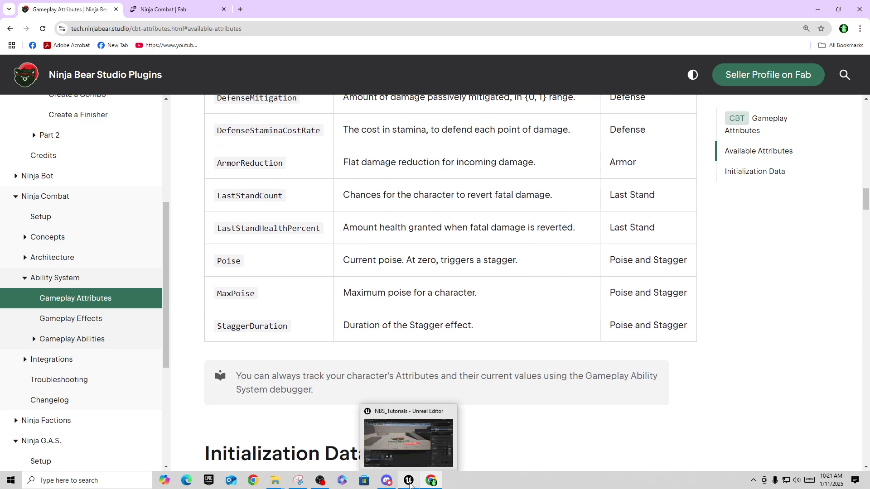
click(391, 471)
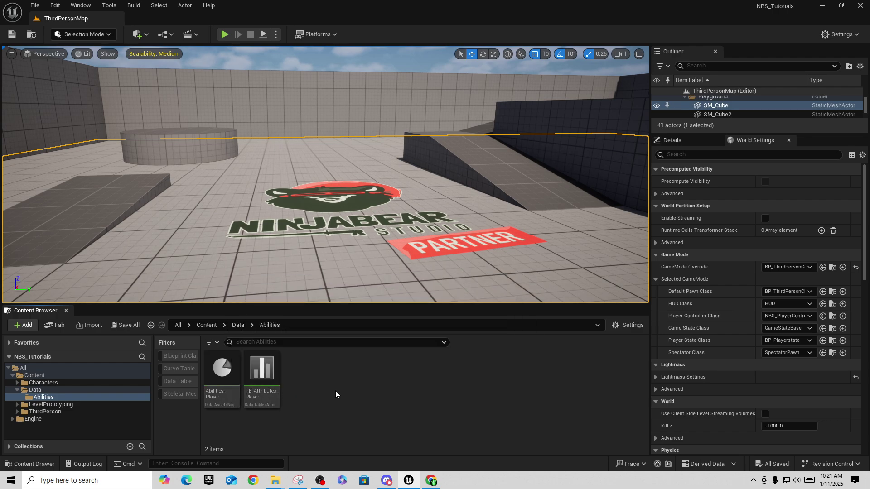
Briefly open Abilities_Player, then browse the Abilities create-asset menu without creating anything.
double_click(219, 376)
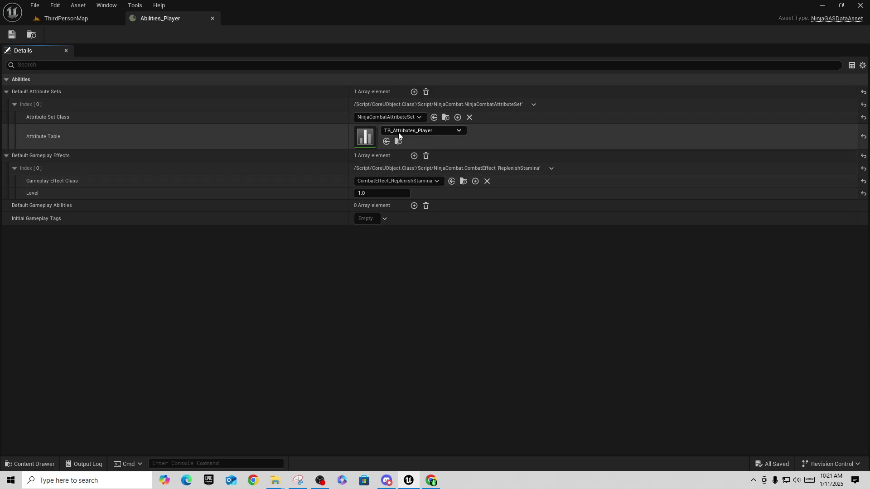
click(212, 18)
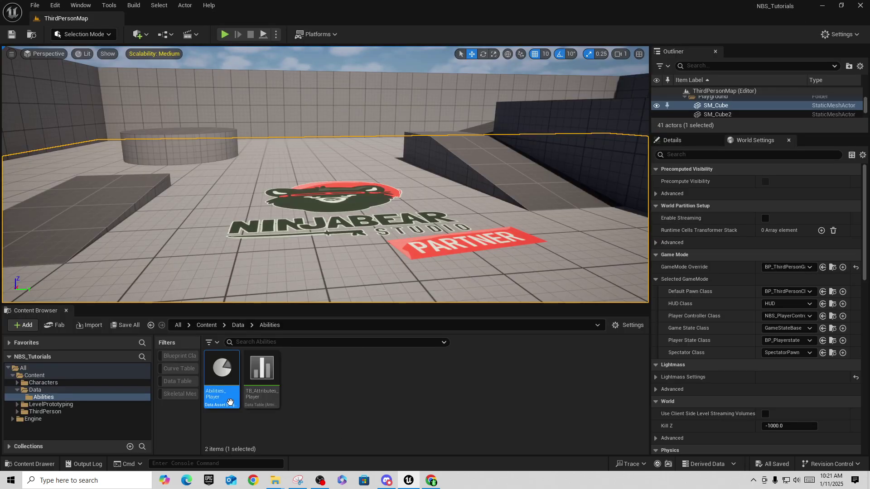
right_click(311, 374)
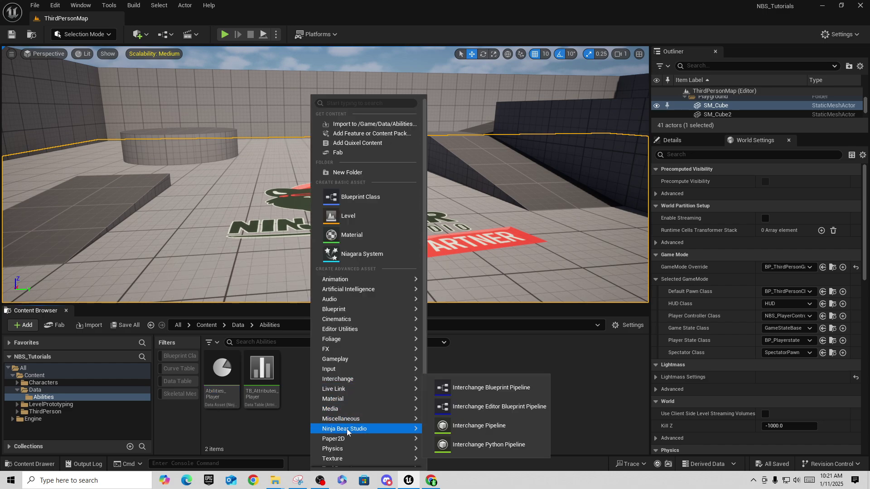
mouse_move(346, 429)
mouse_move(462, 435)
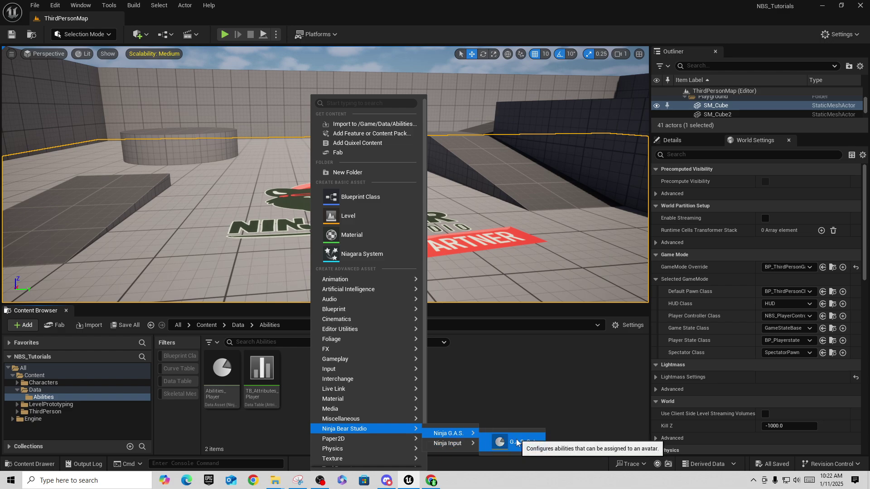
key(Escape)
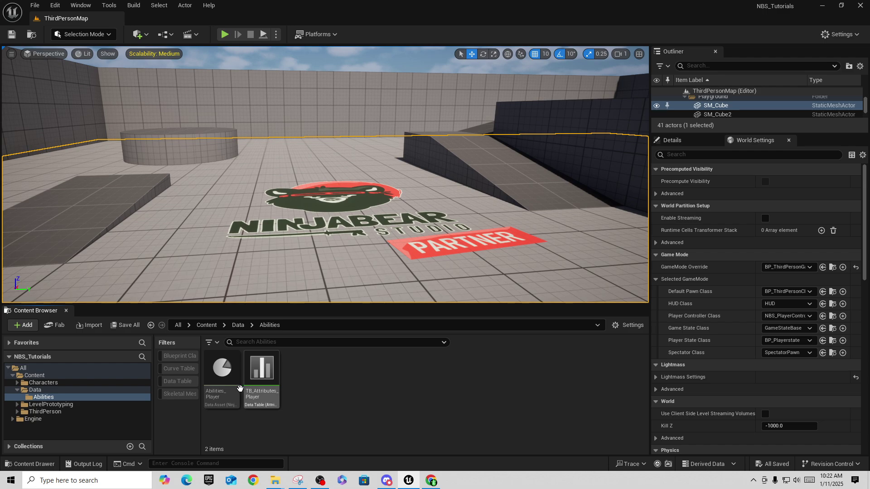
Confirm Abilities_Player uses NinjaCombatAttributeSet with the TB_Attributes_Player table, then close it.
click(227, 396)
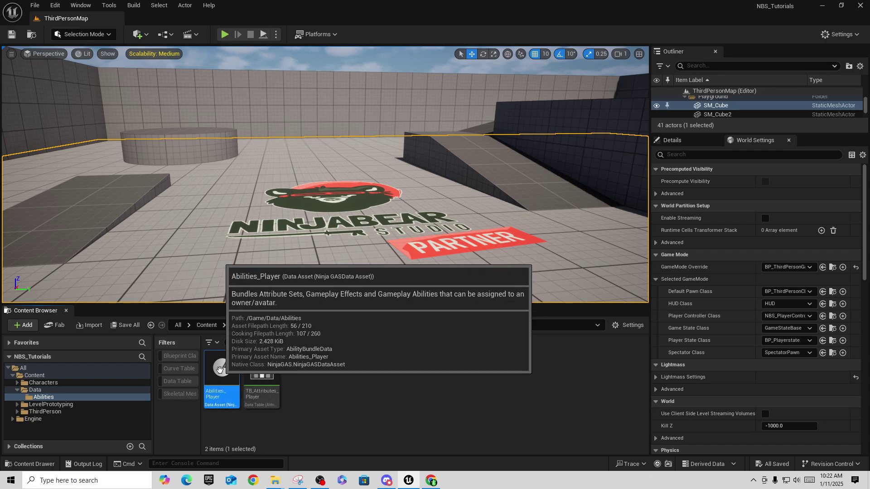
double_click(220, 370)
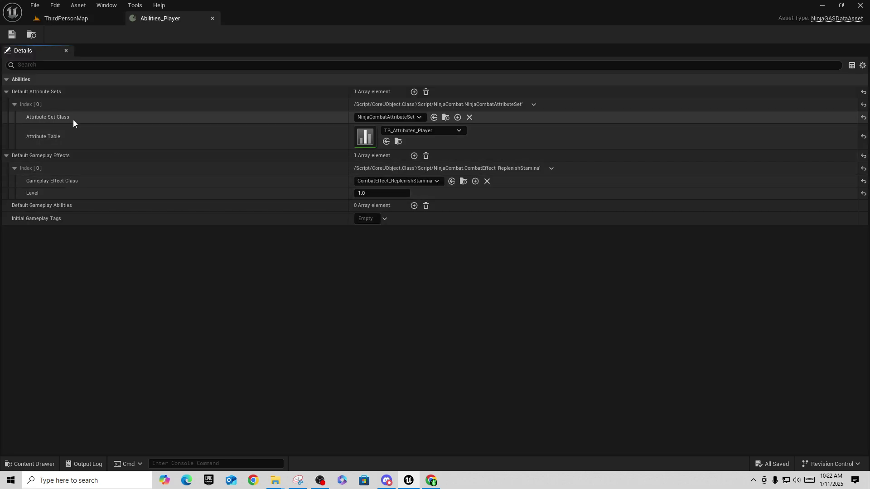
click(420, 119)
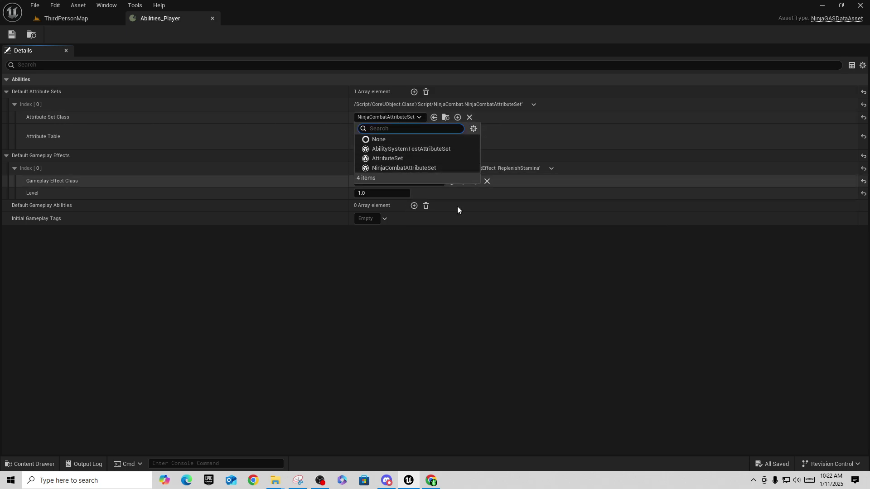
click(449, 215)
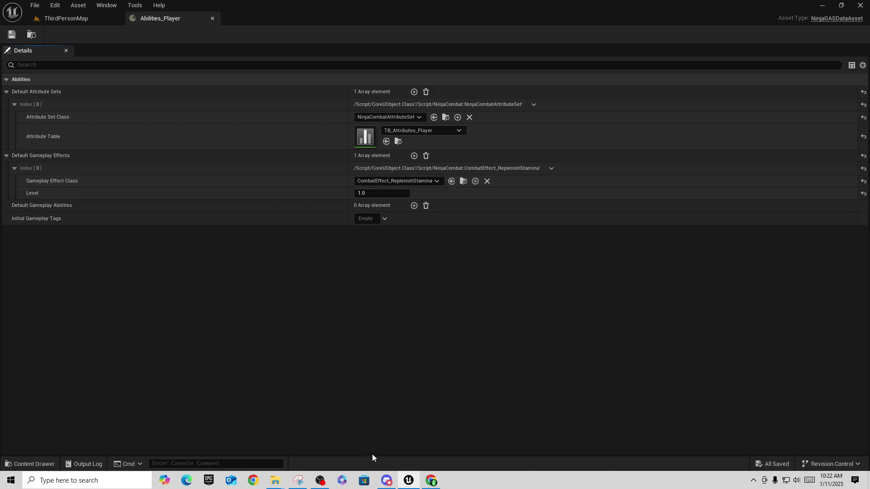
click(212, 18)
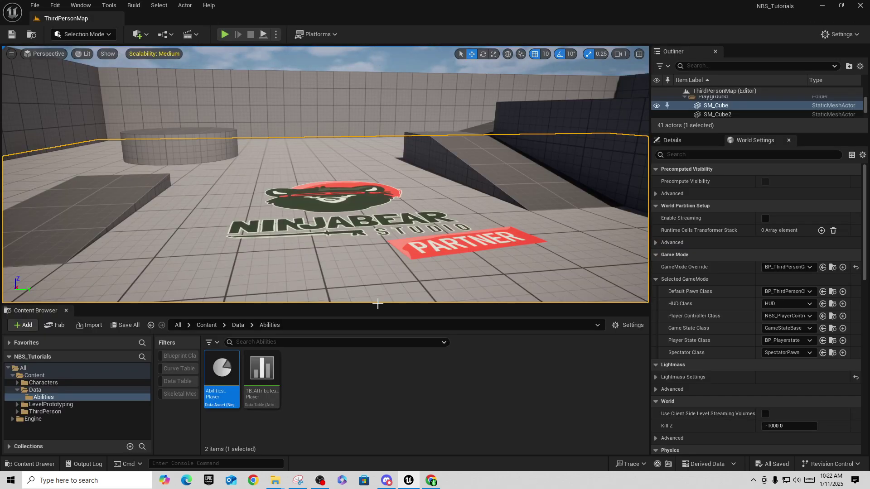
Confirm BP_Playerstate's Ability System Component has Abilities_Player as Default Ability Setup.
click(396, 420)
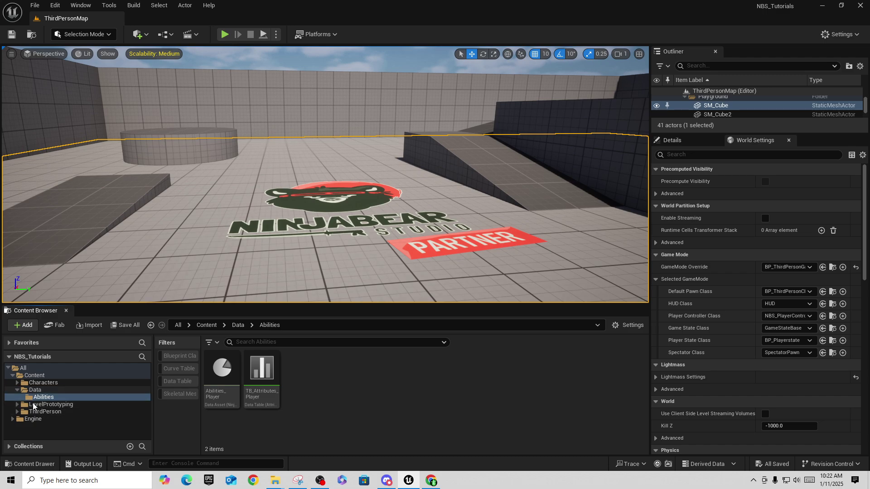
click(17, 411)
click(36, 418)
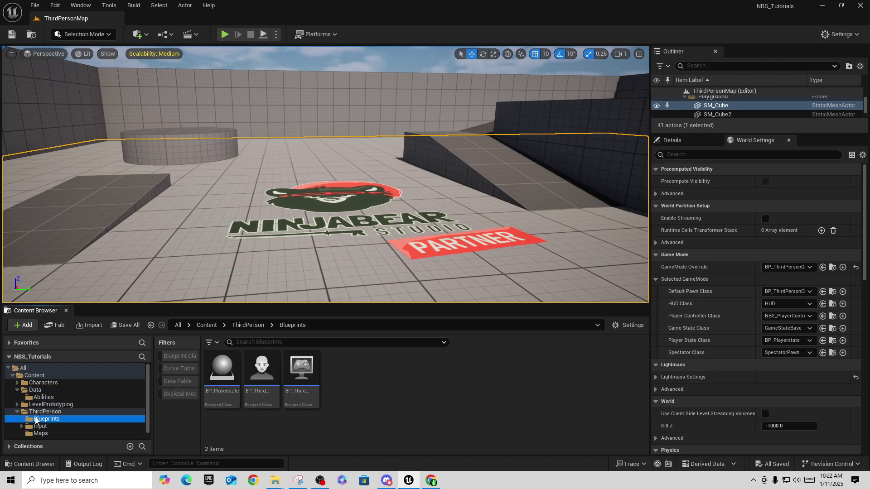
double_click(222, 368)
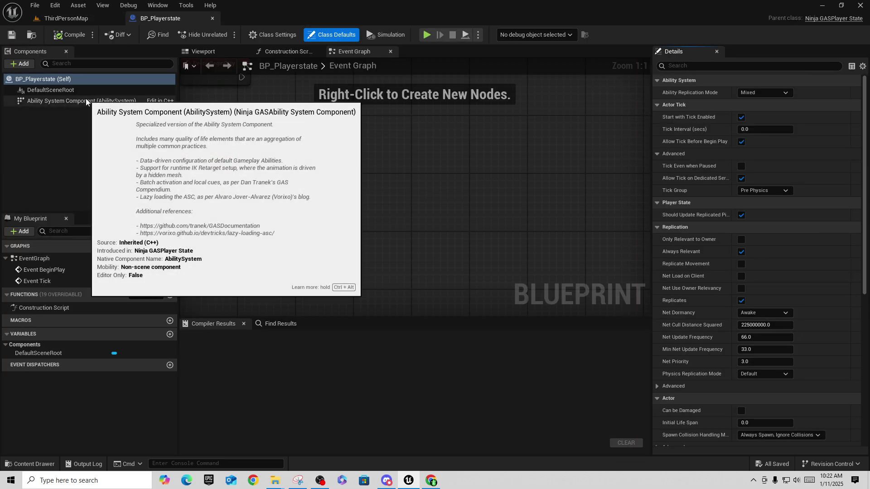
click(87, 100)
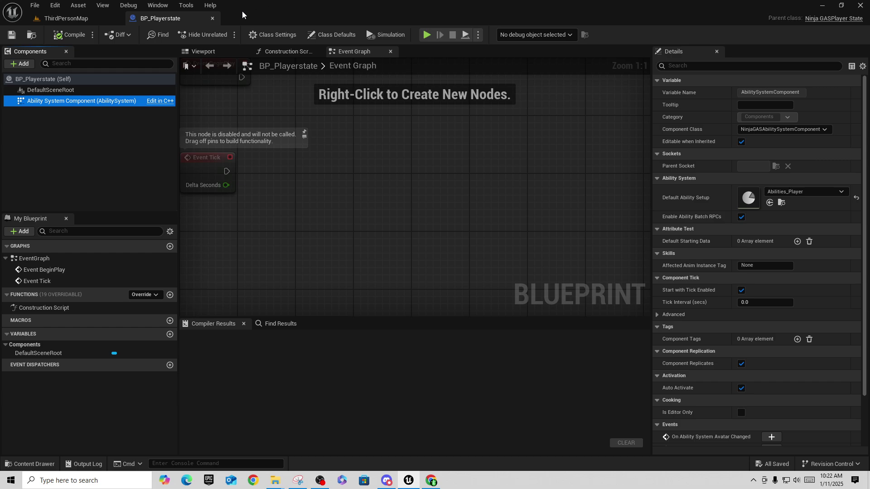
click(213, 18)
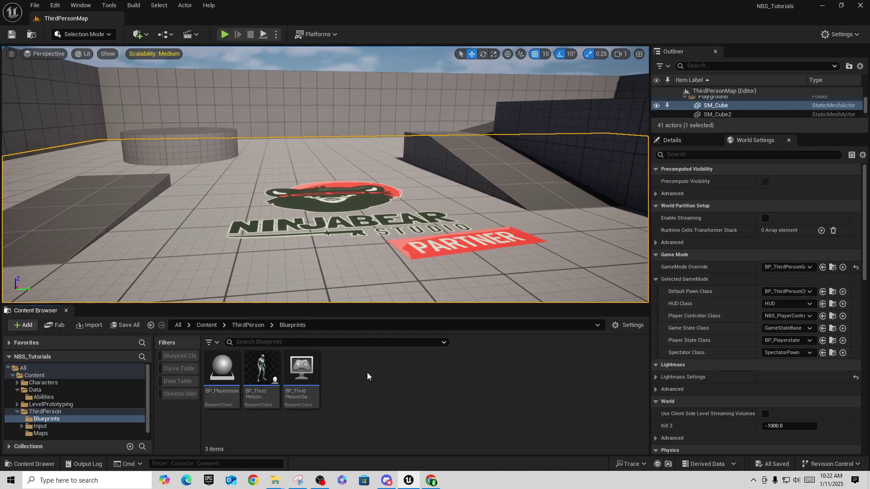
right_click(359, 371)
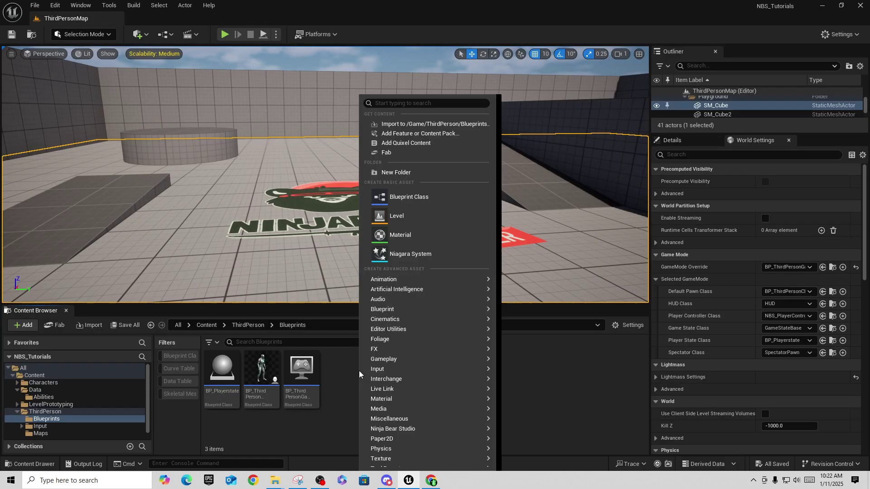
click(405, 200)
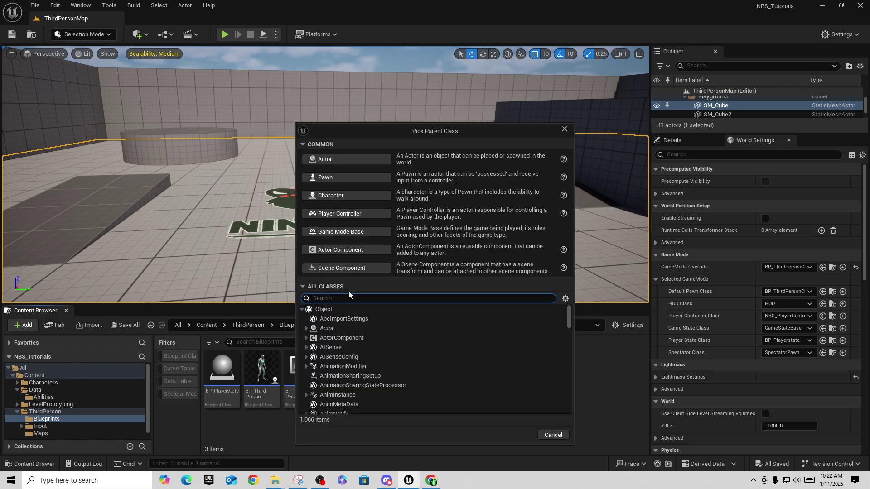
text(ninjagas)
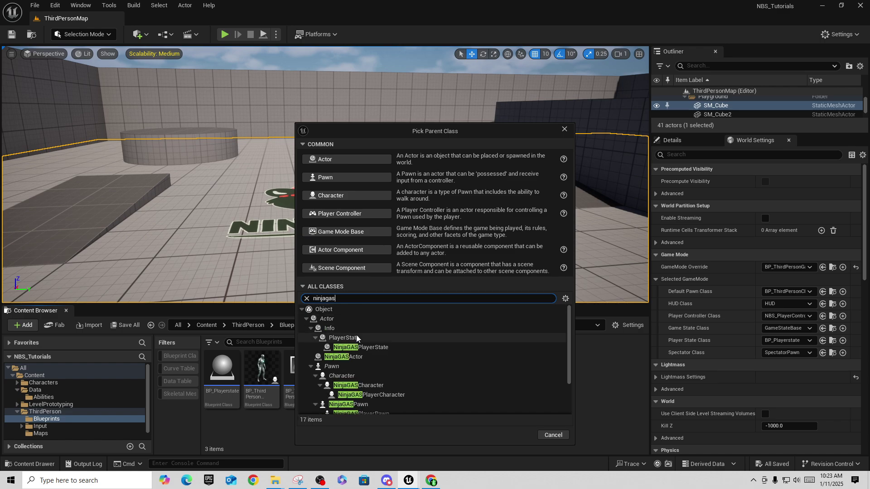
click(364, 348)
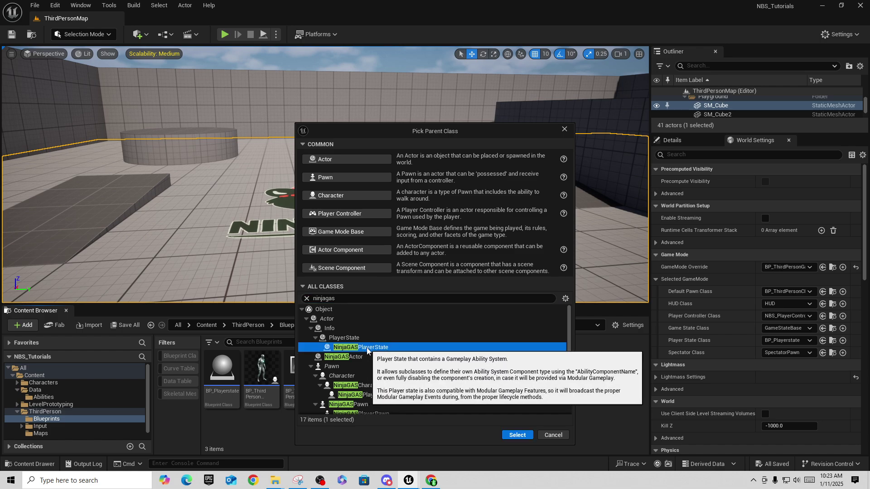
click(515, 436)
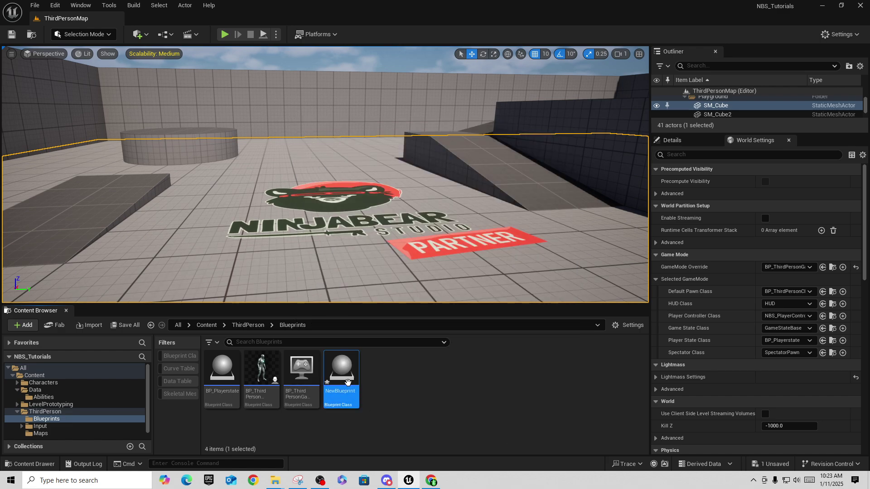
double_click(347, 381)
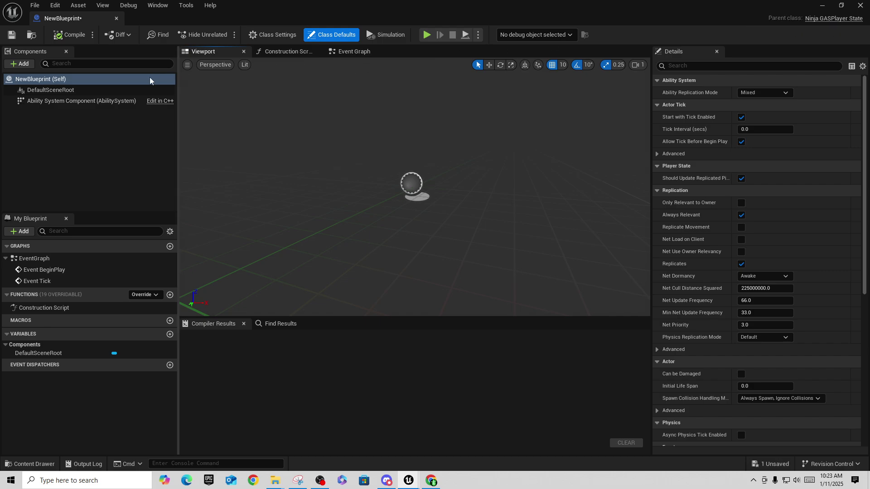
click(63, 103)
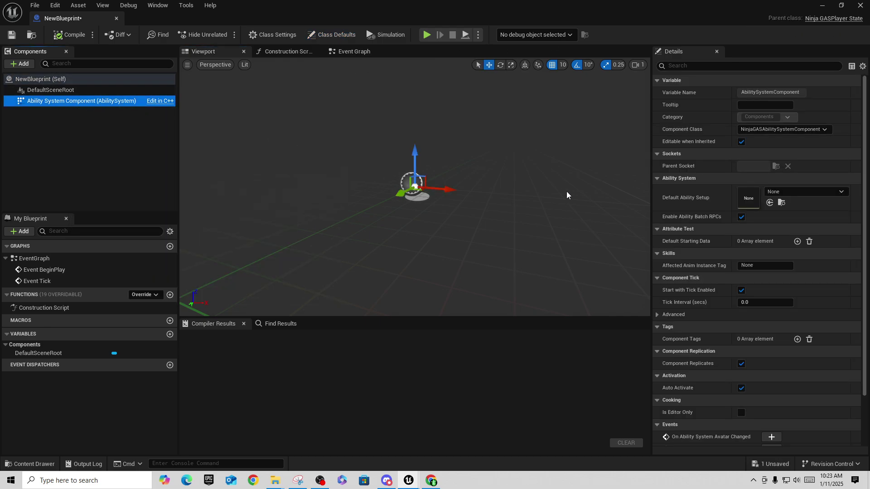
click(843, 192)
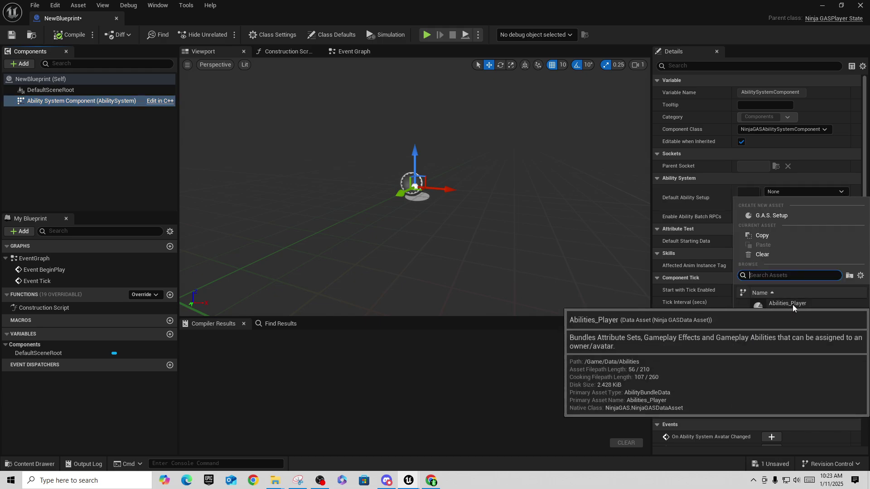
click(115, 21)
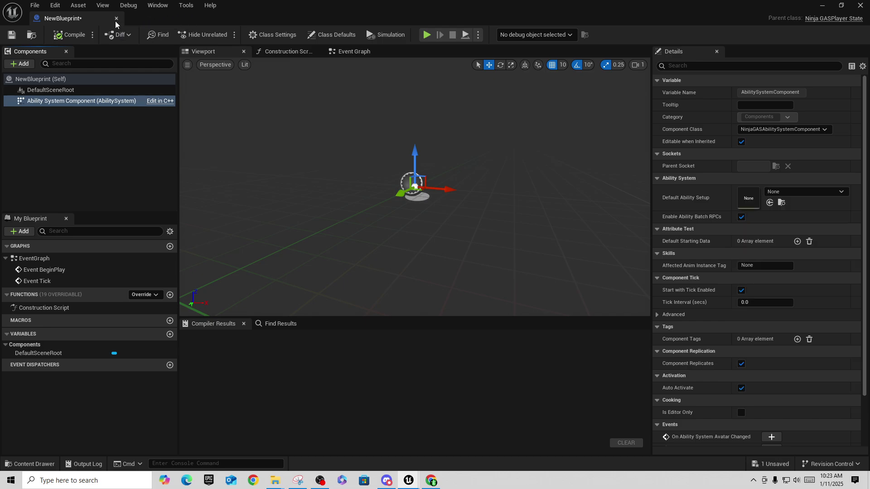
click(116, 19)
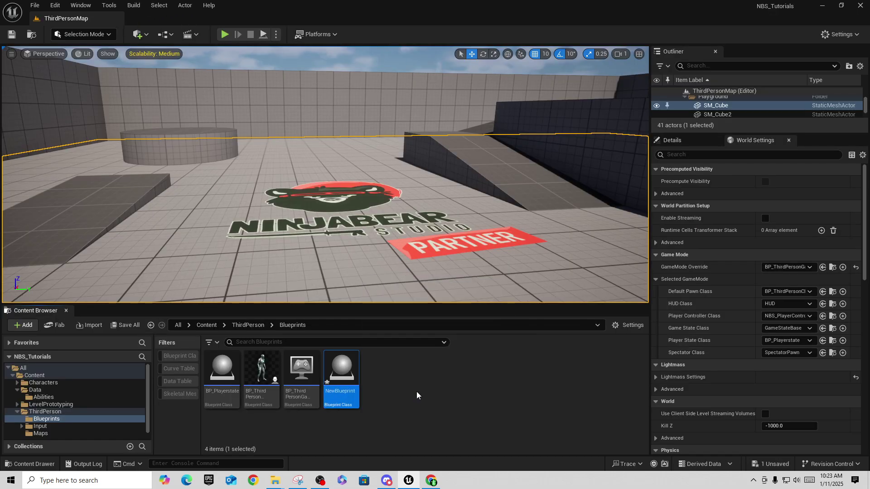
key(Delete)
click(397, 387)
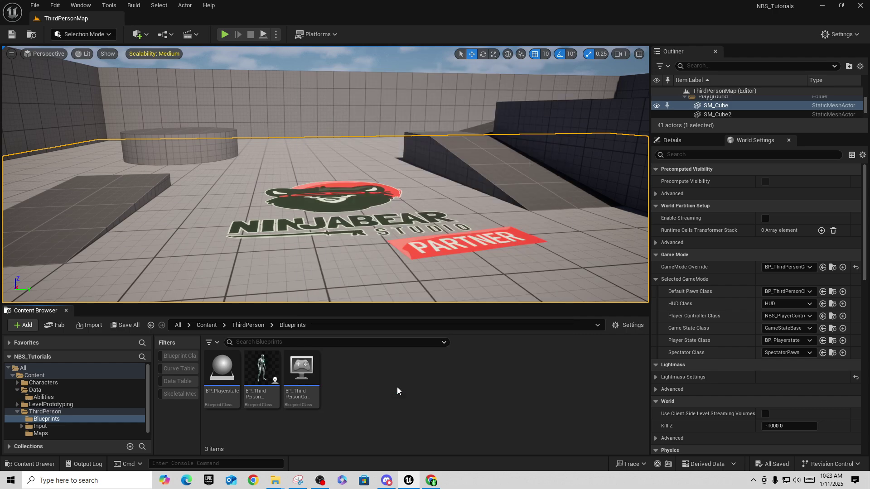